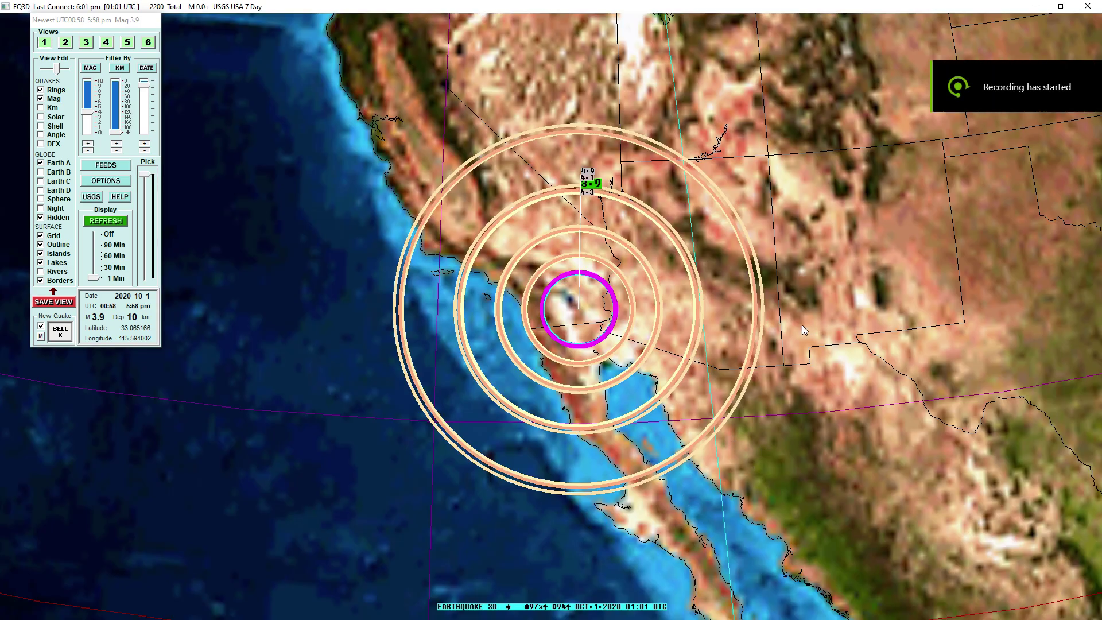
Select the M 4.9 quake near the Salton Sea on the globe, open its USGS event page and close the empty browser tab
drag(802, 326, 741, 374)
scroll(494, 361, up, 5)
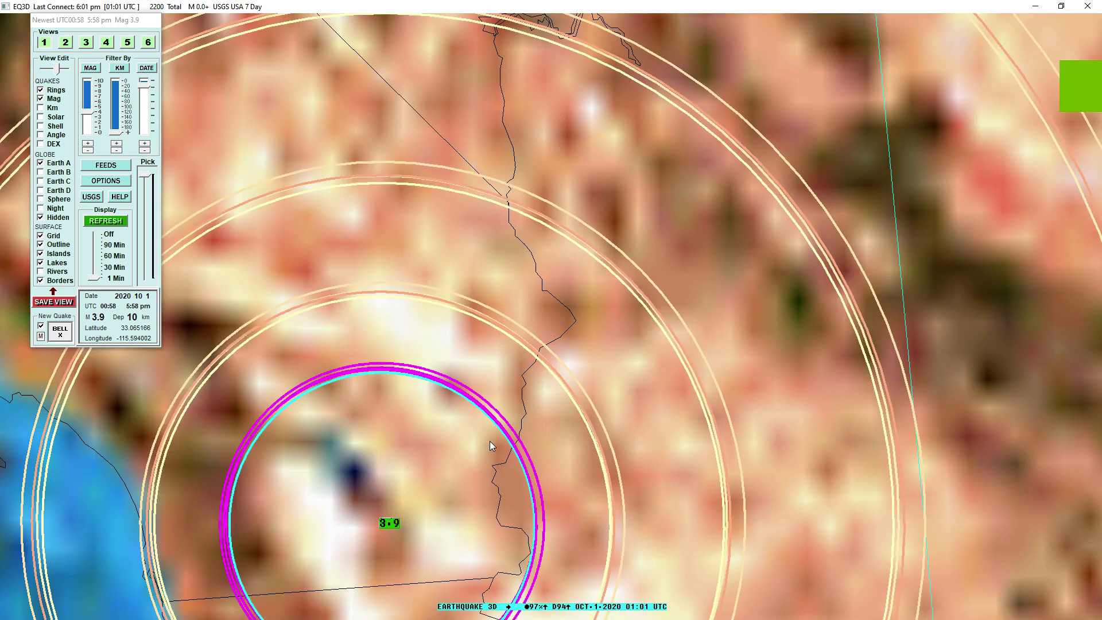
drag(490, 441, 552, 361)
scroll(539, 382, down, 2)
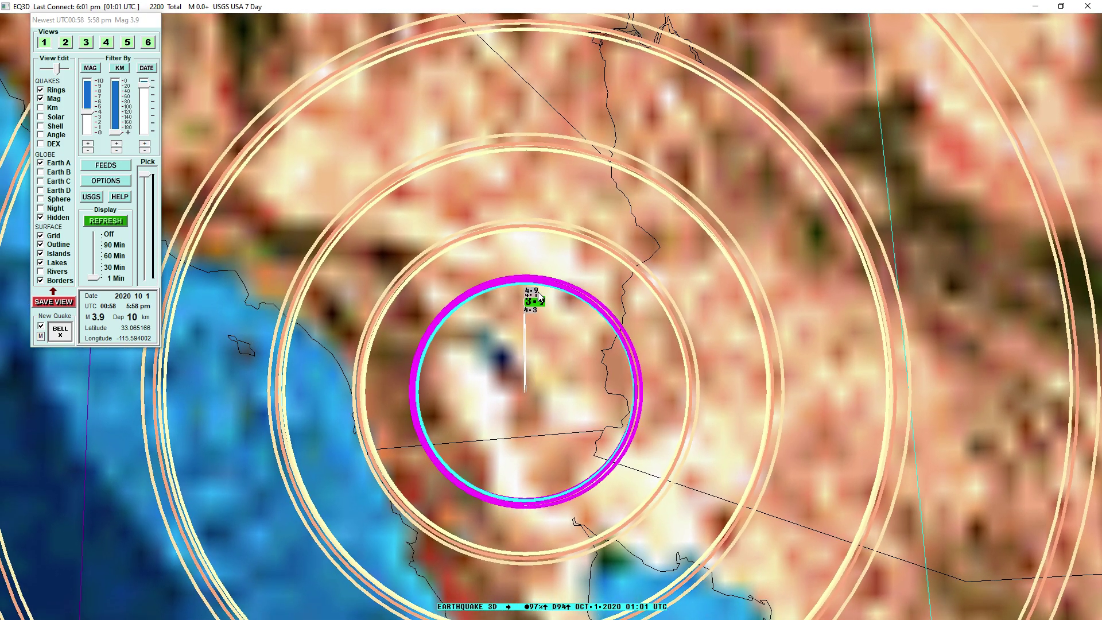
click(539, 293)
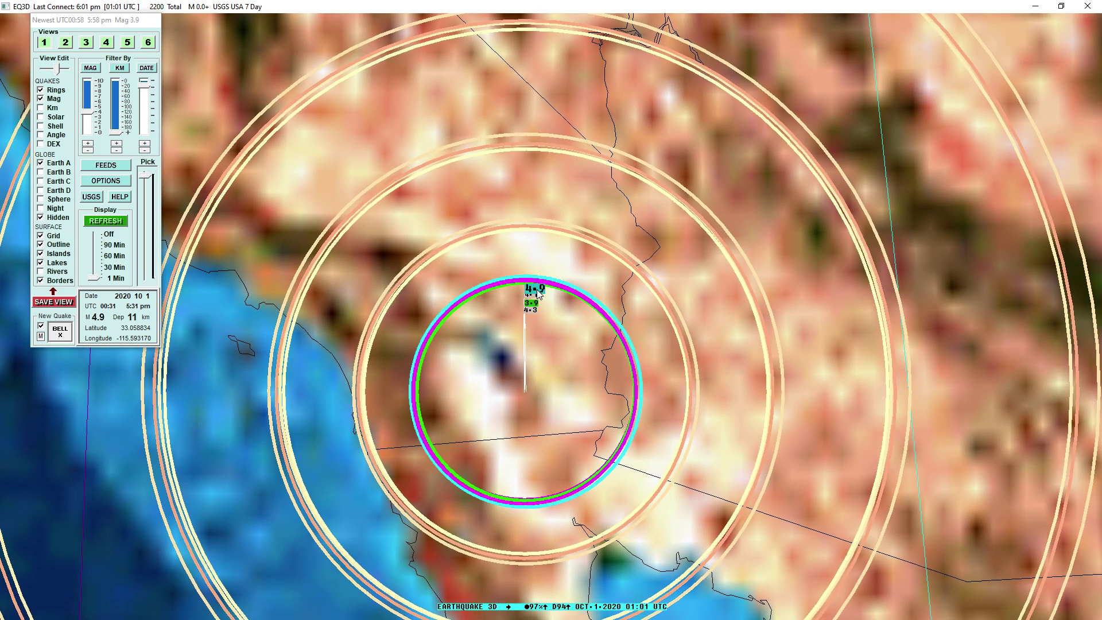
click(539, 294)
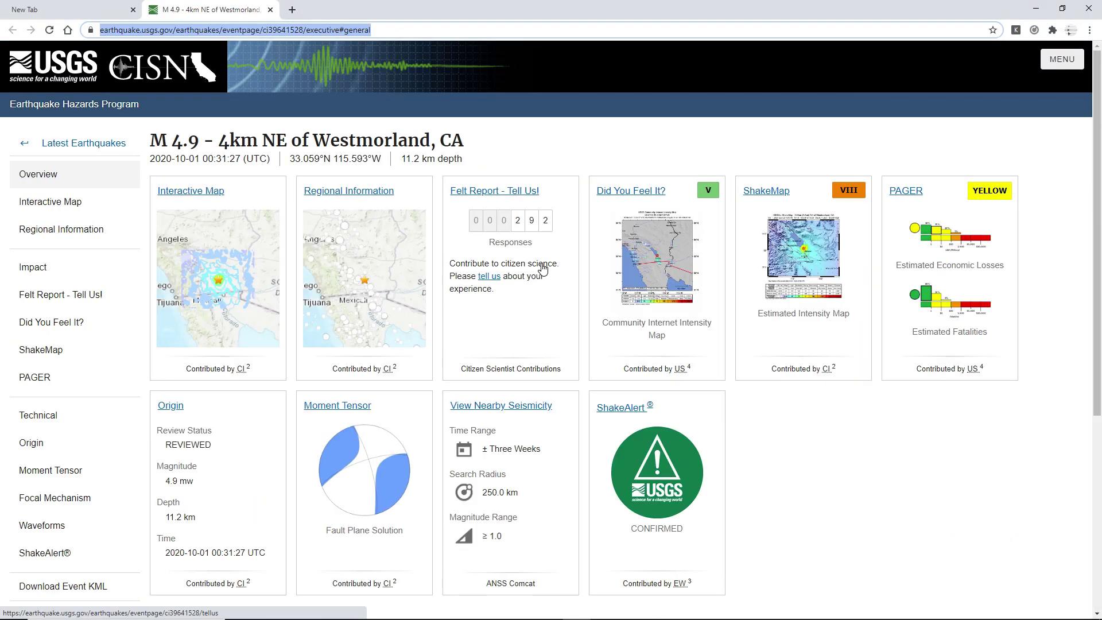
click(514, 151)
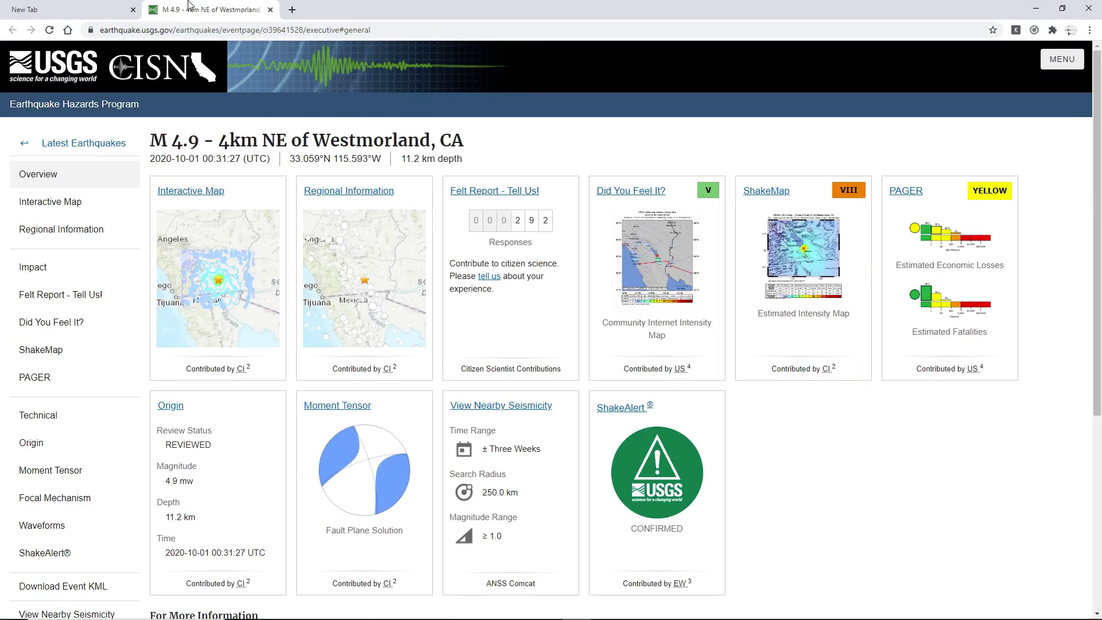
click(132, 10)
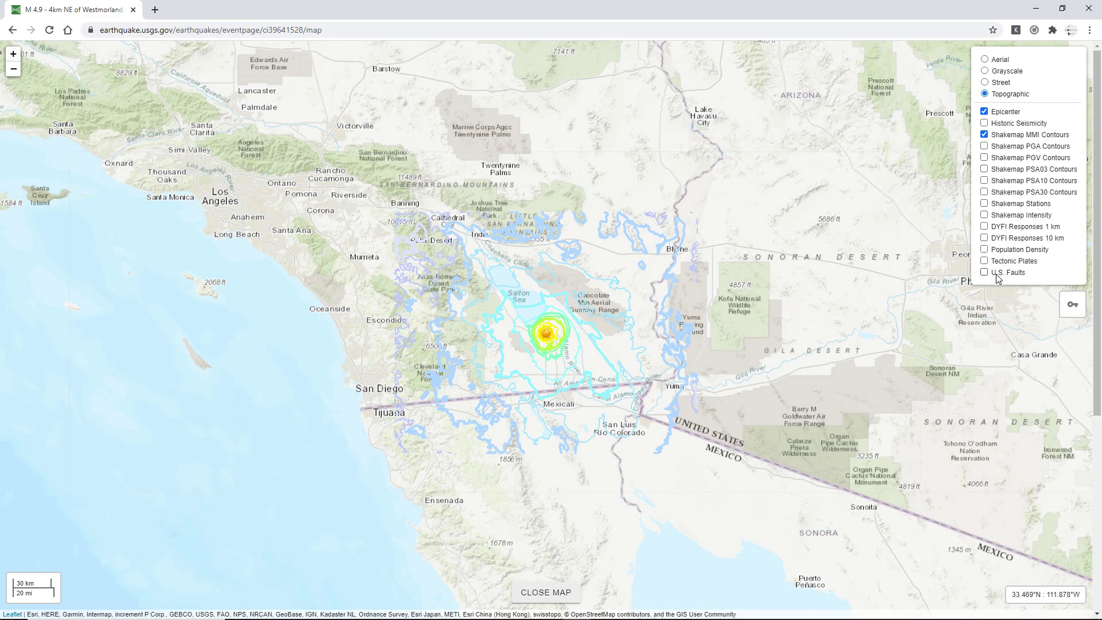
Turn on the DYFI Responses 10 km layer on the interactive map and survey the responses across coastal Southern California
click(986, 237)
scroll(680, 353, up, 1)
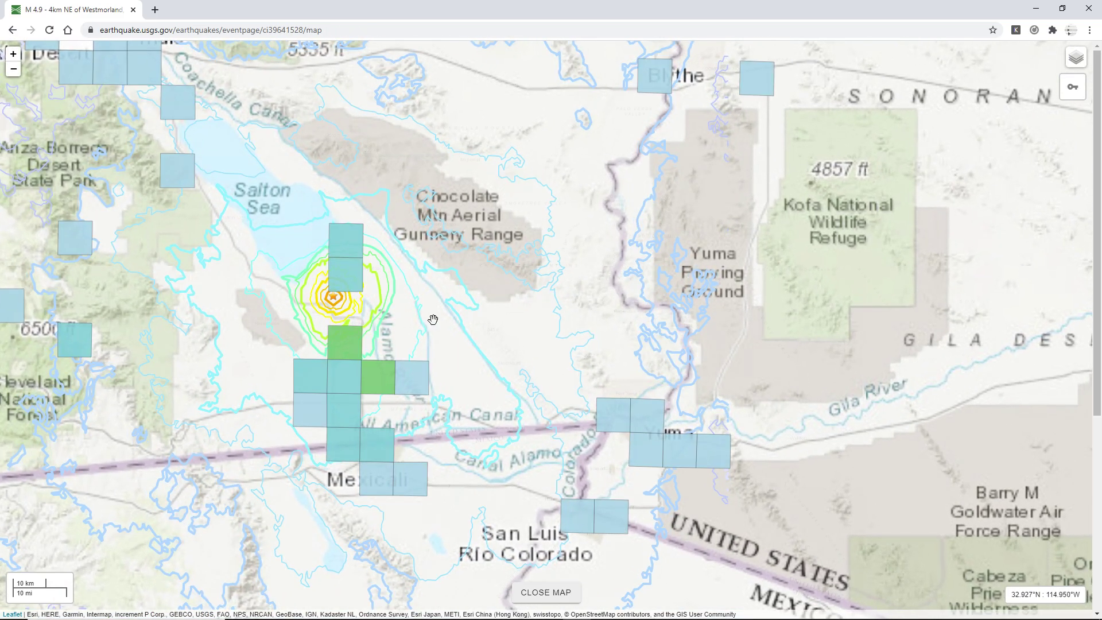
drag(434, 321, 962, 385)
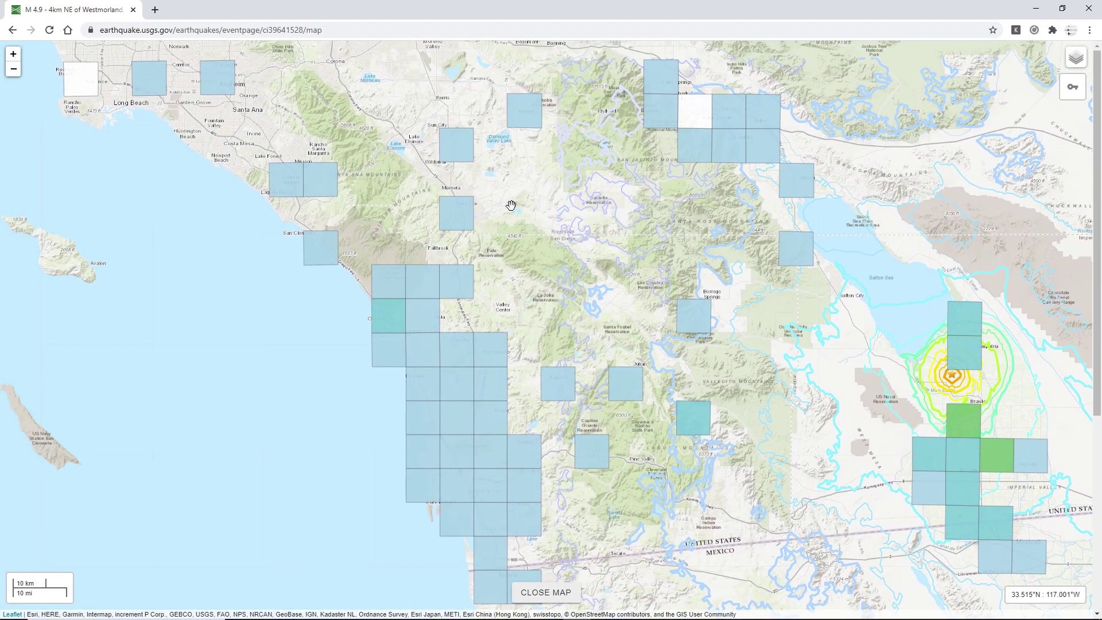
drag(523, 249, 590, 312)
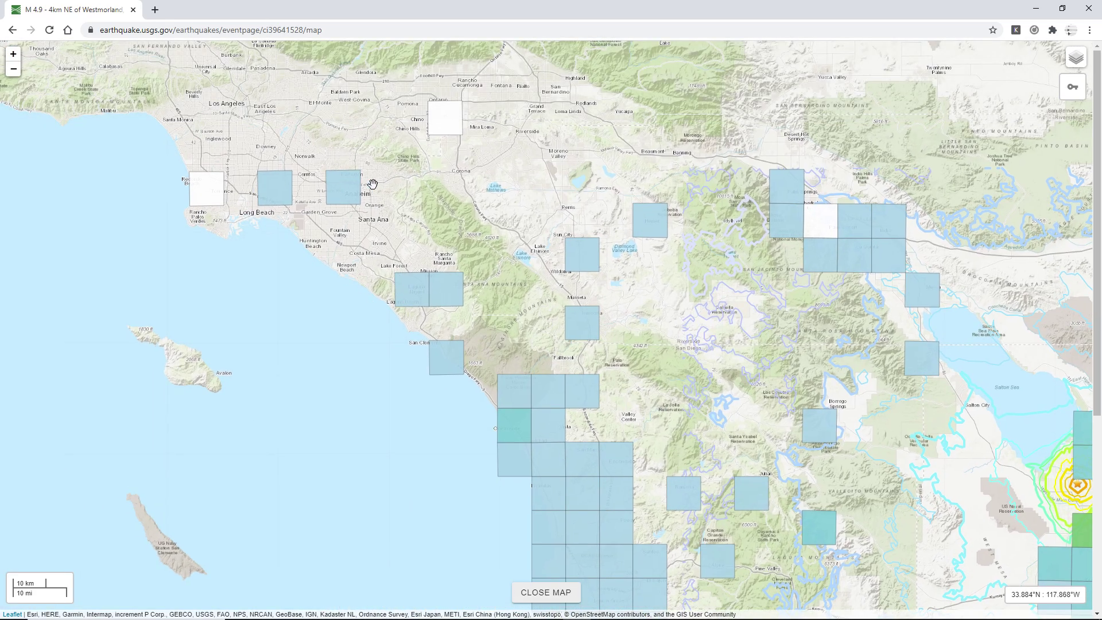
drag(709, 340, 529, 292)
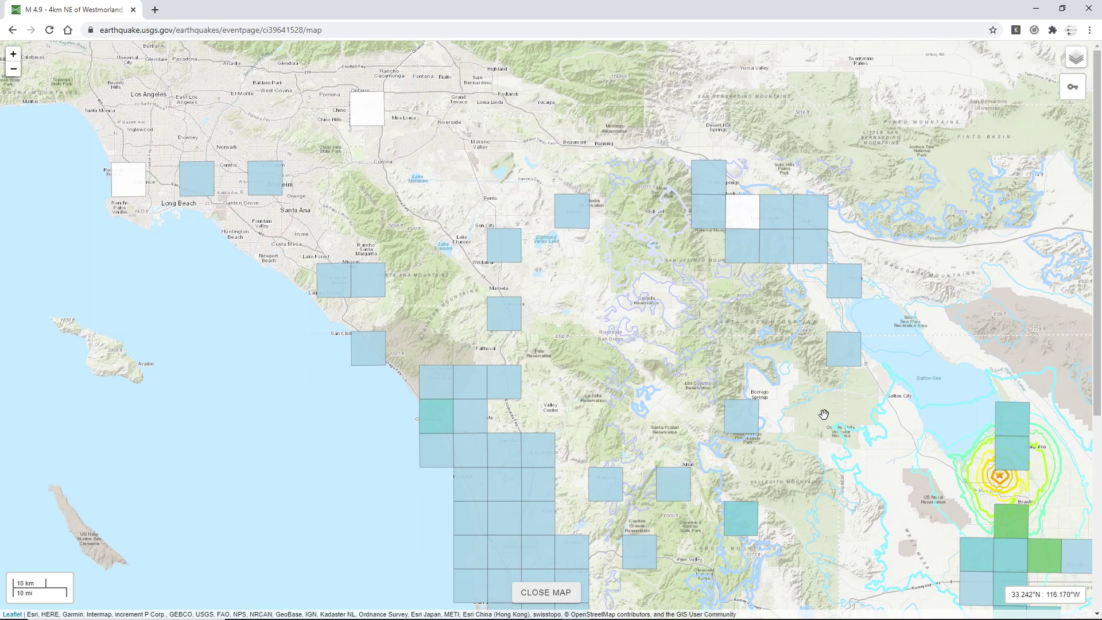
drag(823, 414, 626, 359)
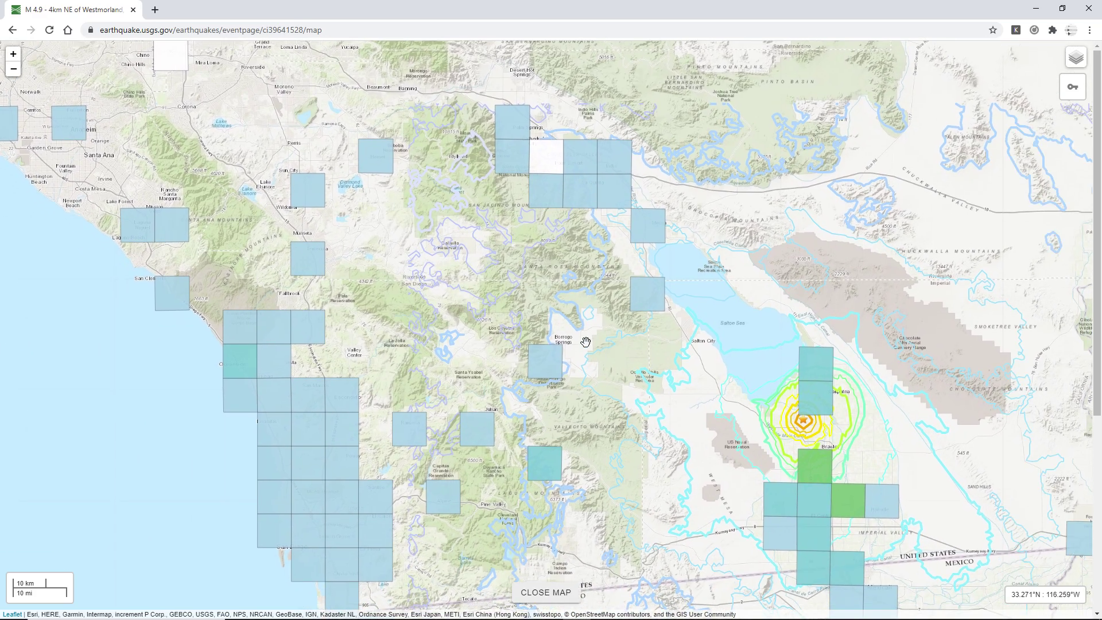
Look up the MMI value of the shaking contour near the Cahuilla Reservation and view the surrounding response cells
click(442, 240)
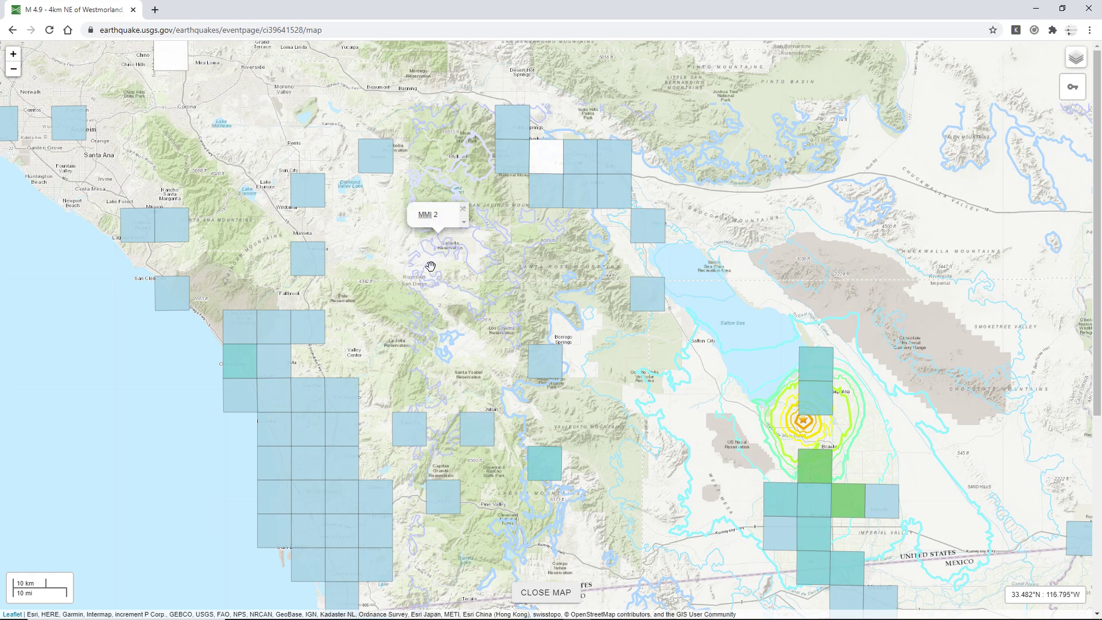
scroll(442, 240, up, 1)
drag(369, 258, 431, 301)
scroll(516, 329, up, 1)
scroll(516, 330, down, 2)
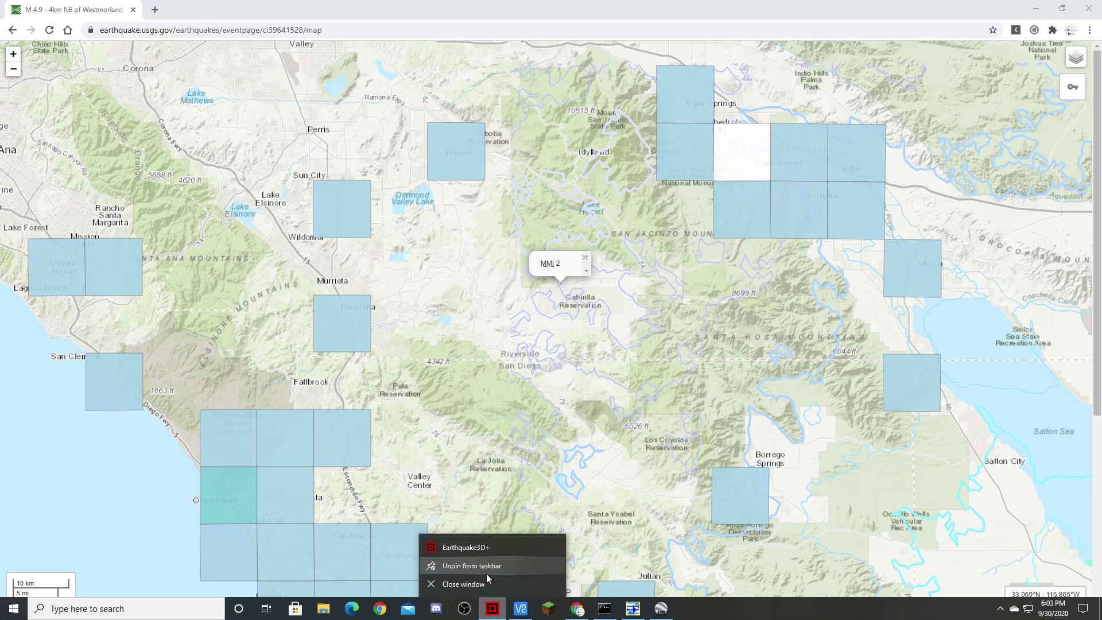
scroll(652, 467, down, 2)
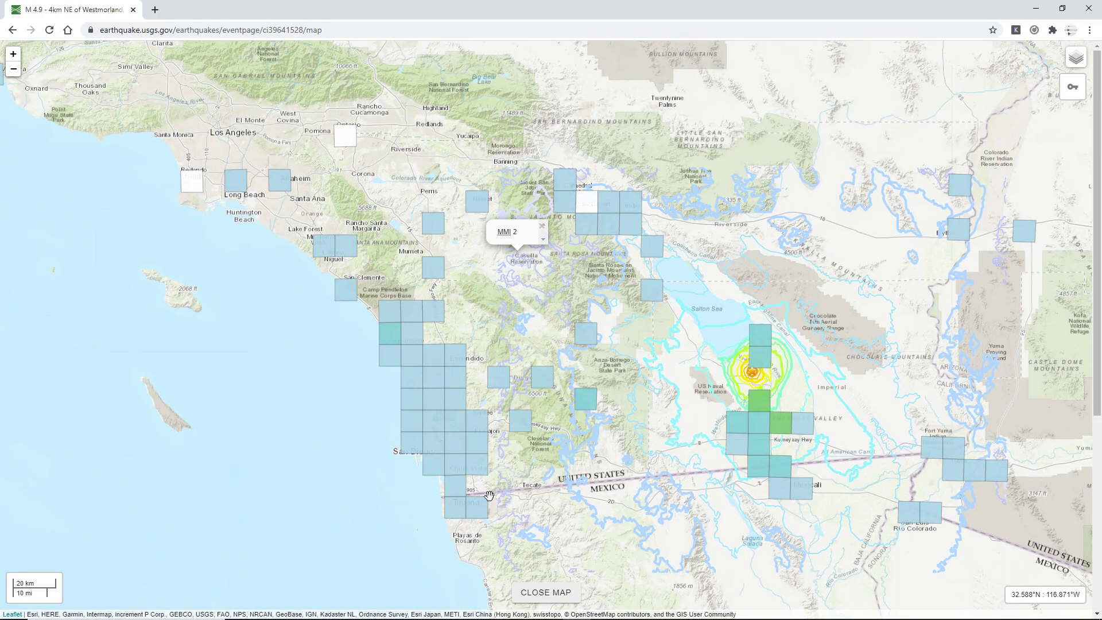
Check the response details for the Brawley cell and the MMI of the innermost epicenter contour, and return to the event overview
scroll(718, 362, up, 3)
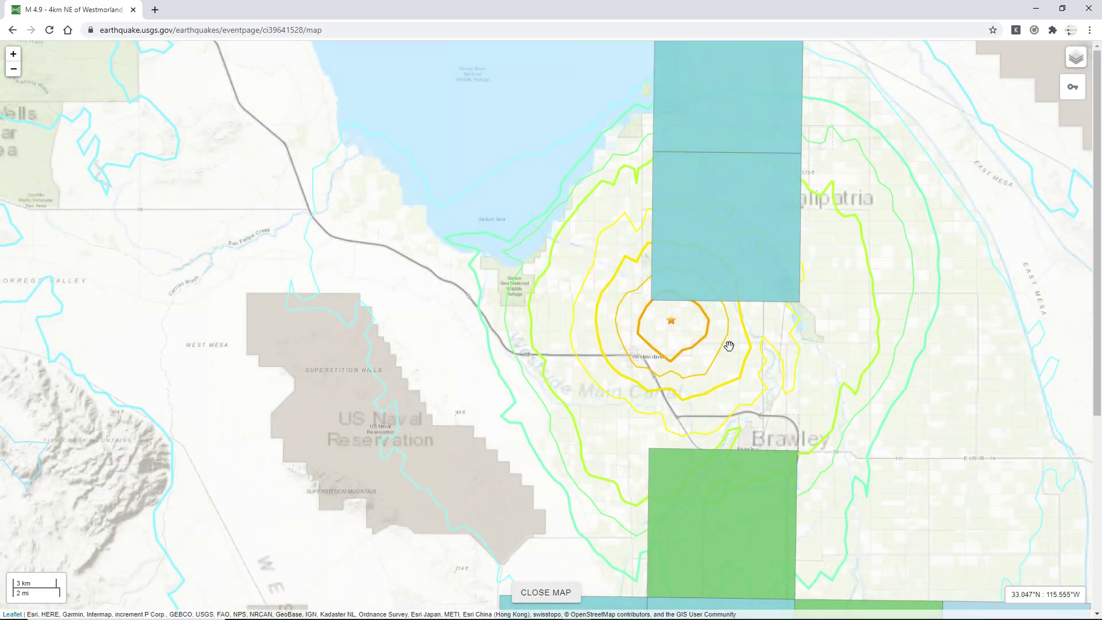
click(709, 468)
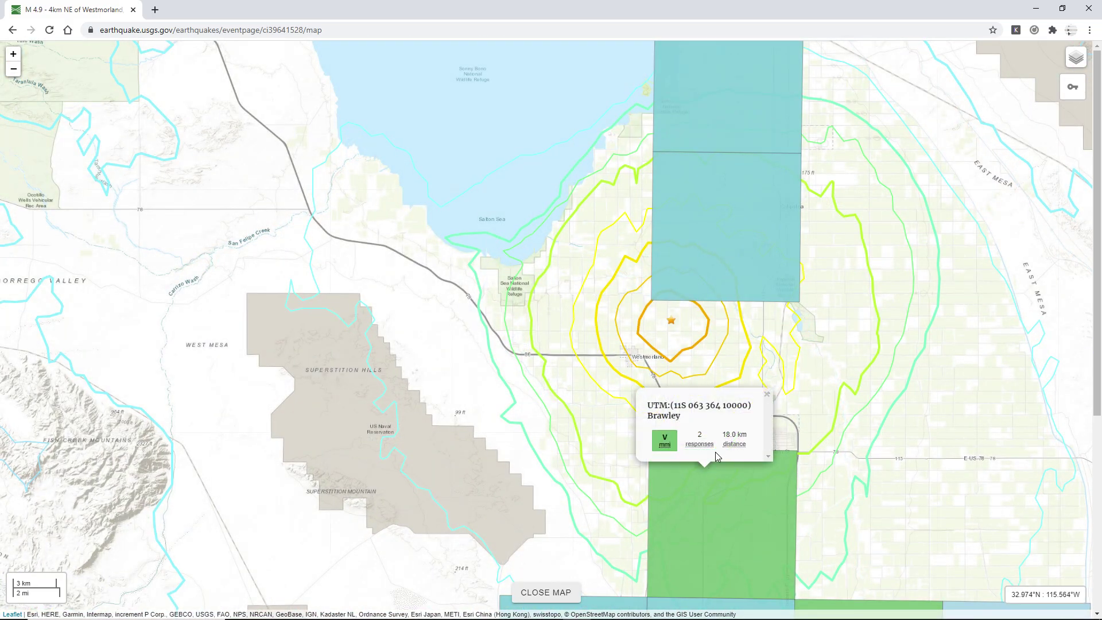
click(710, 331)
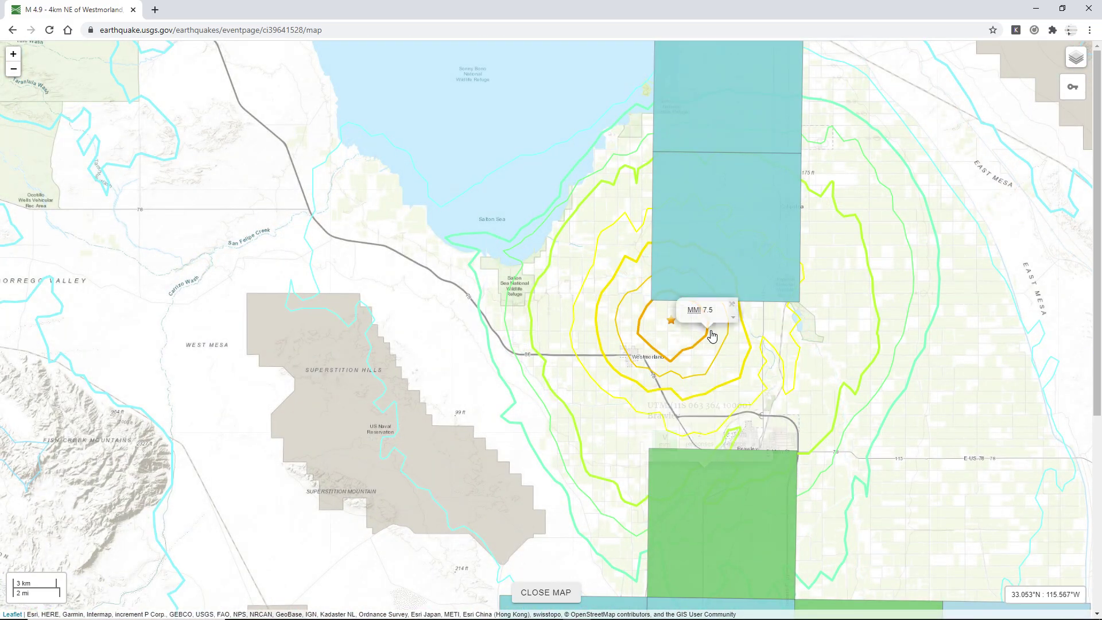
click(734, 306)
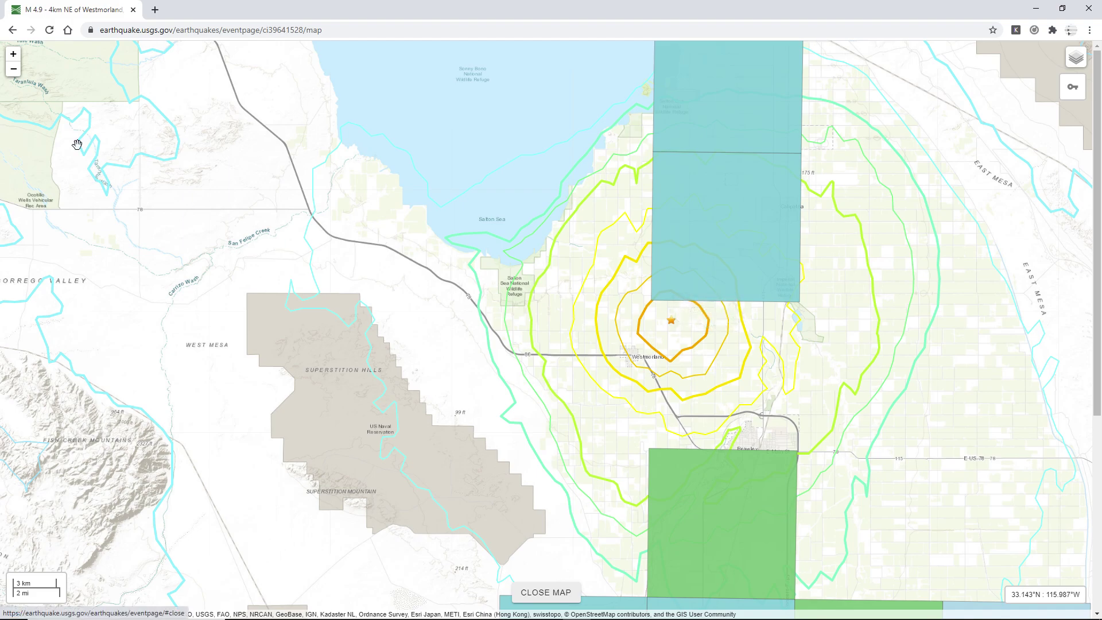
click(12, 29)
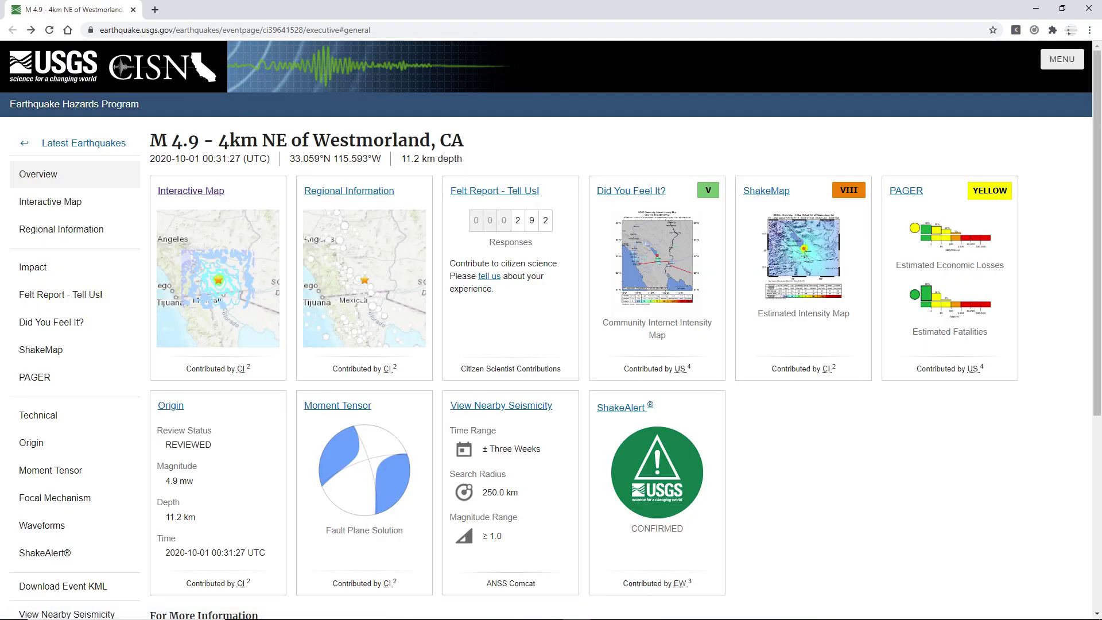
Switch to Earthquake3D+ in a maximized window and filter the quakes to about magnitude 4 and up with a narrower date range
click(493, 613)
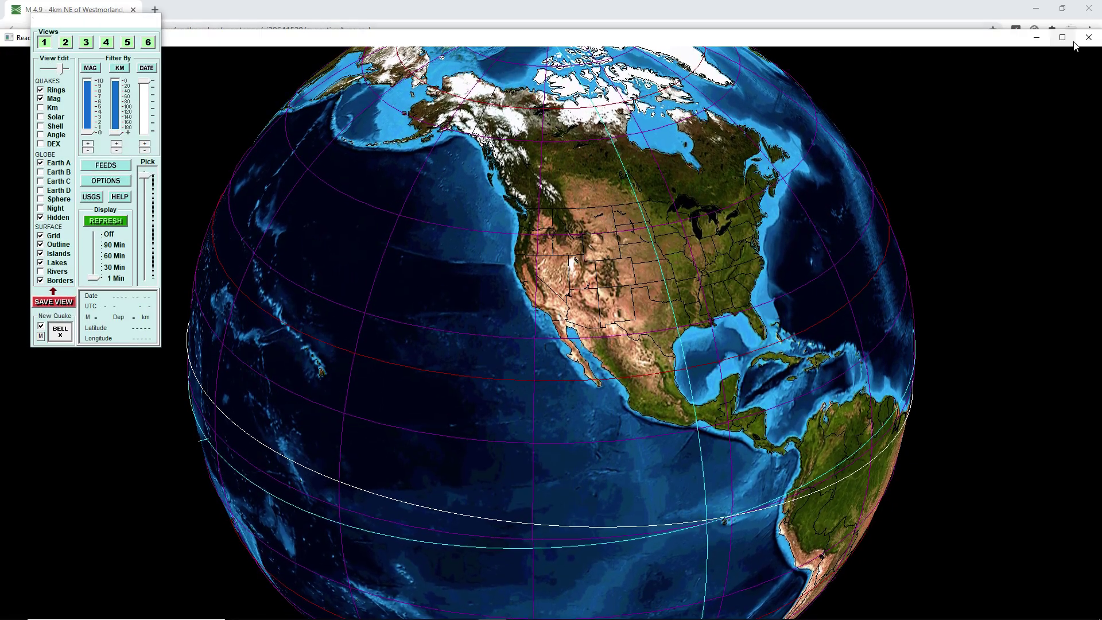
click(1062, 37)
scroll(684, 243, up, 5)
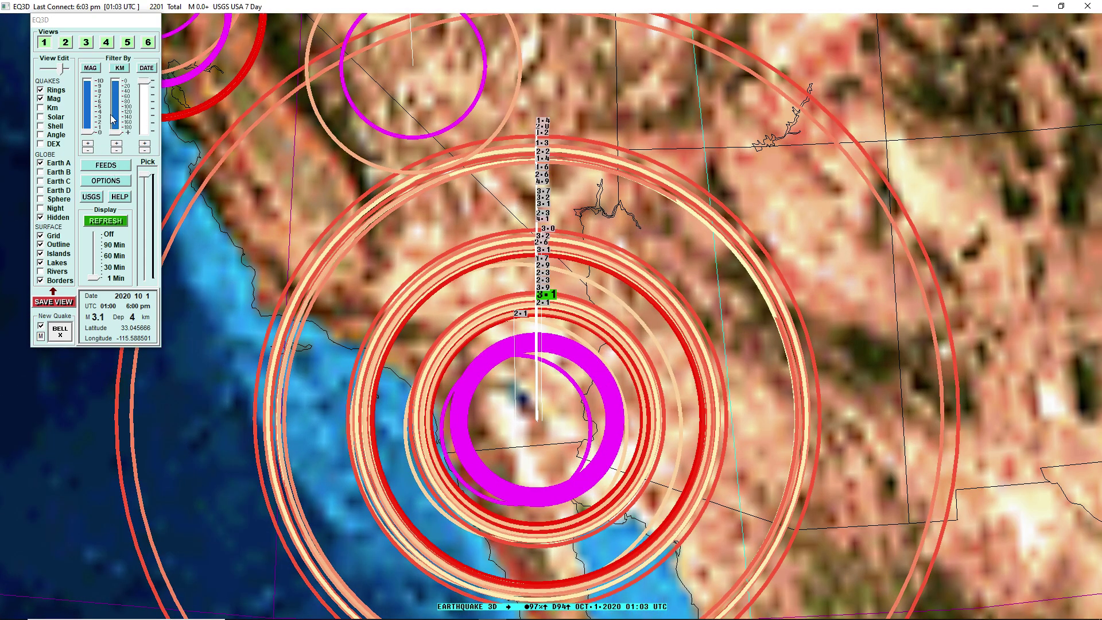
drag(86, 136, 89, 119)
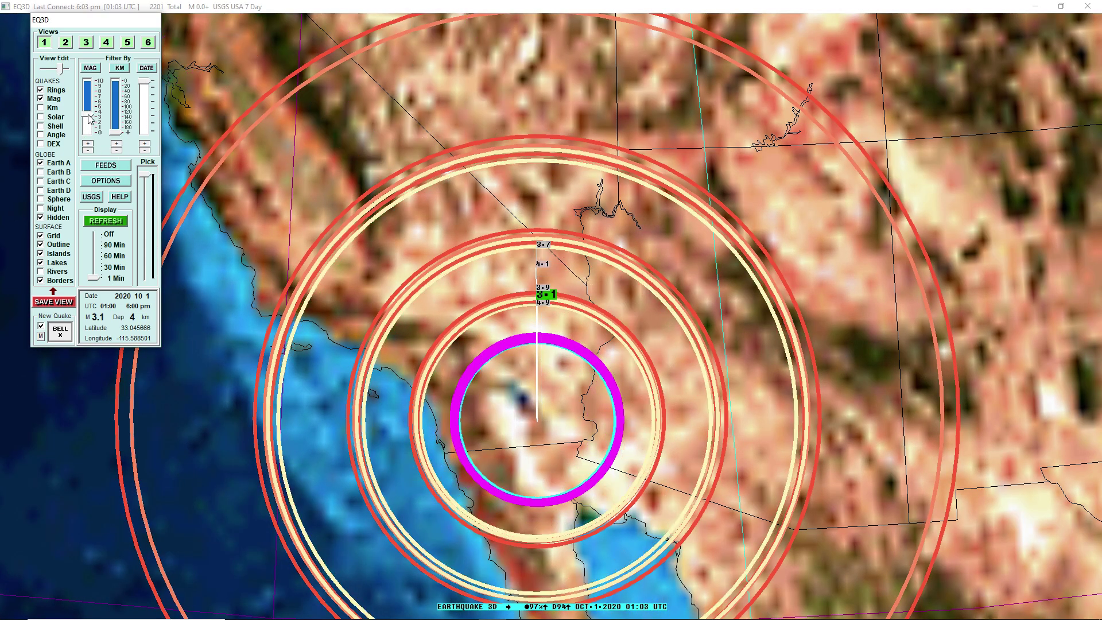
click(141, 80)
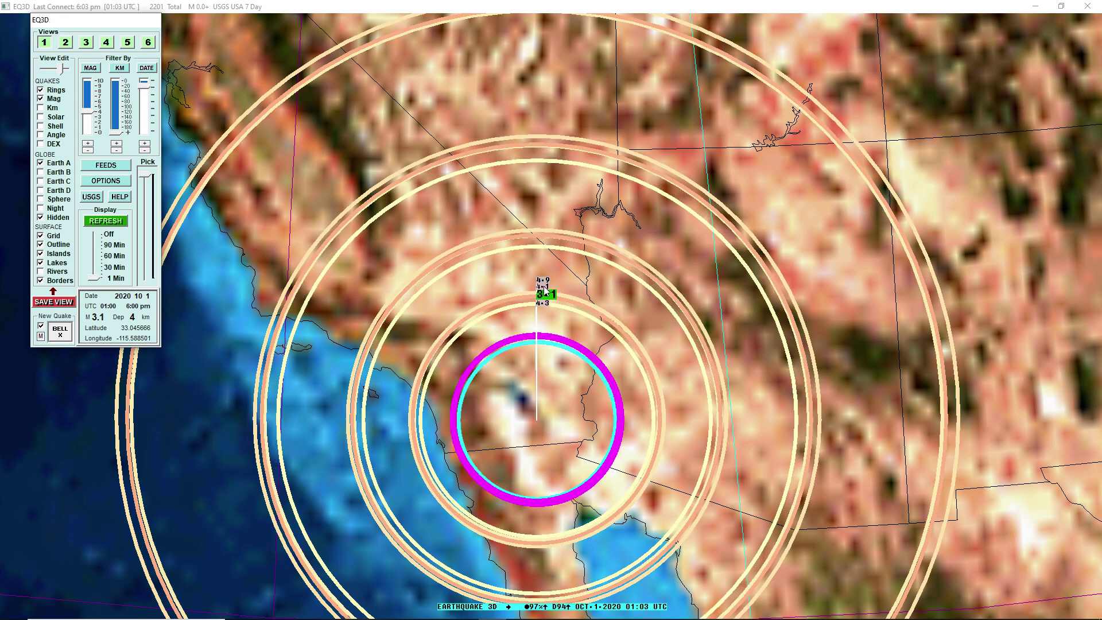
Open the USGS event pages for the M 4.1 and M 4.3 quakes in the Salton Sea cluster from the globe
click(542, 285)
click(66, 6)
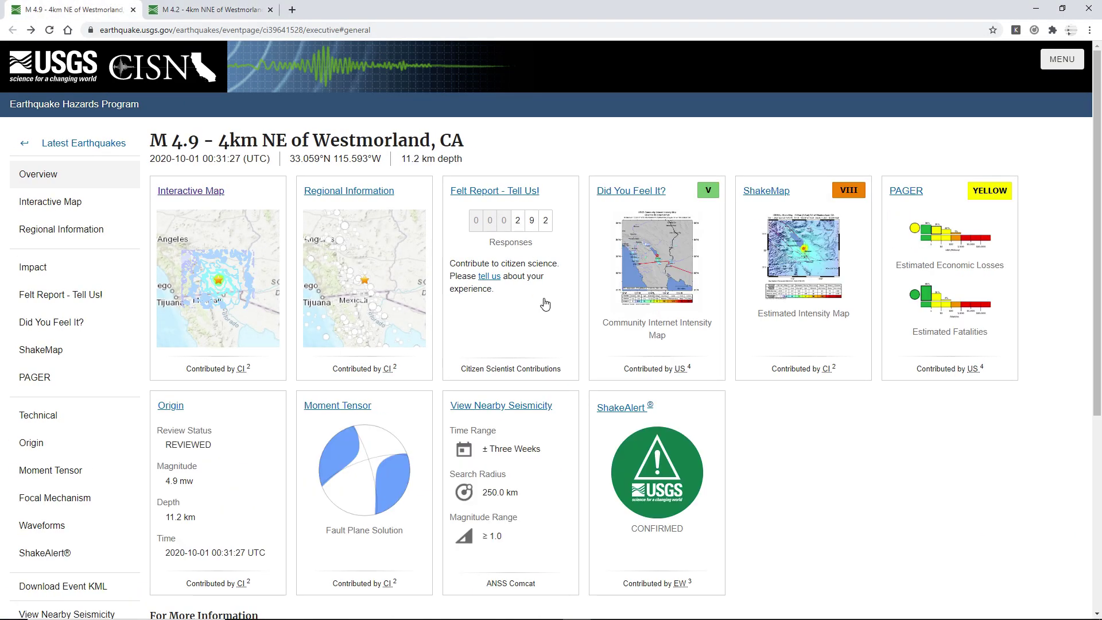
key(alt+Tab)
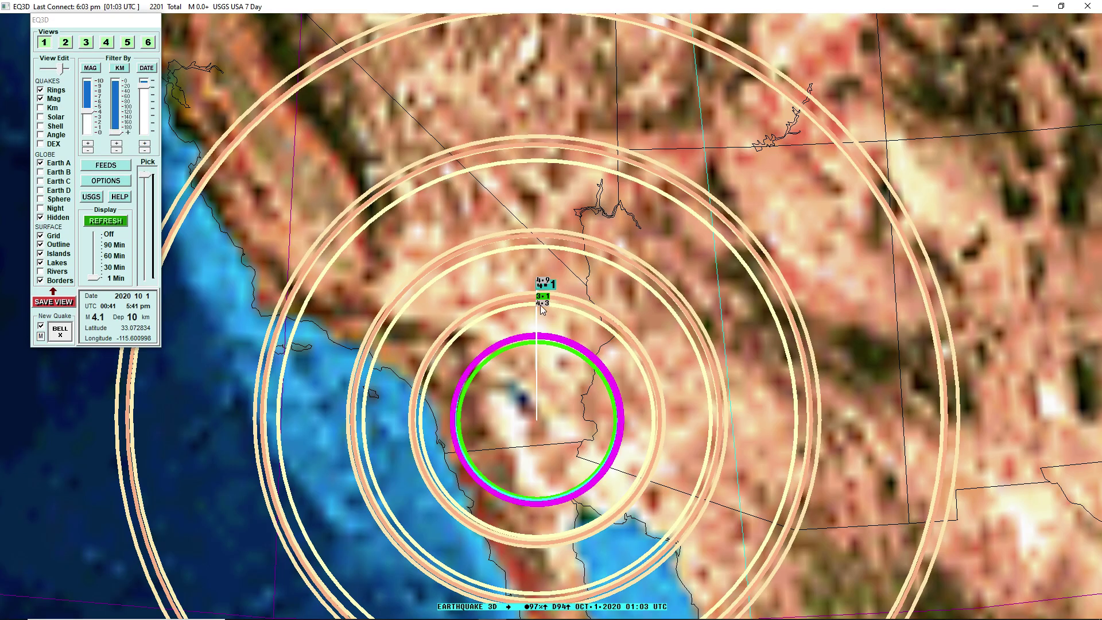
click(541, 303)
key(alt+Tab)
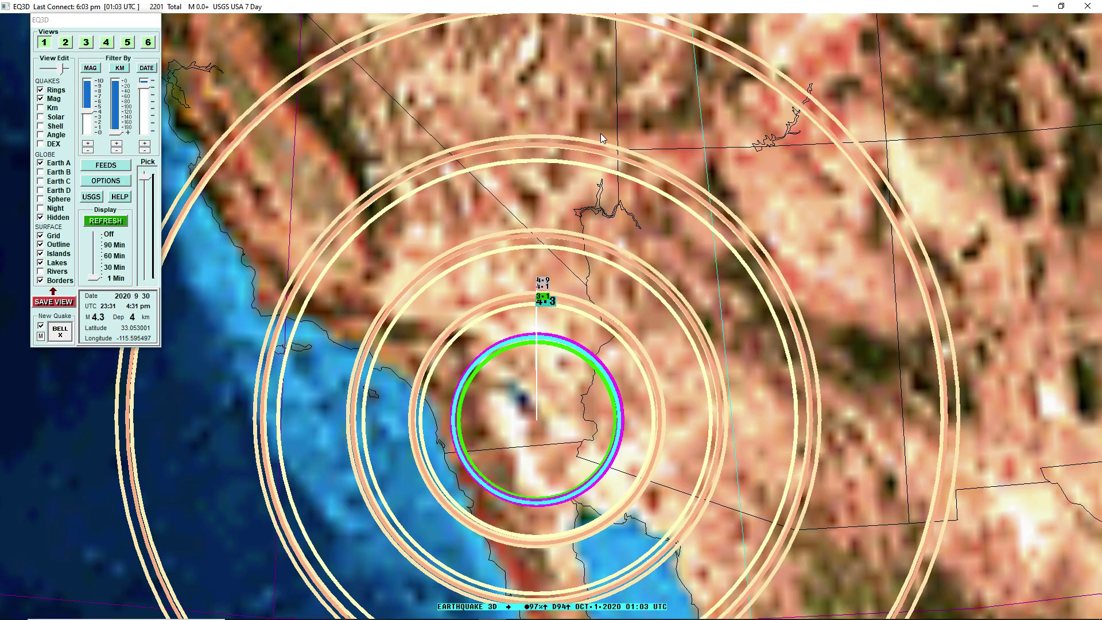
key(alt+Tab)
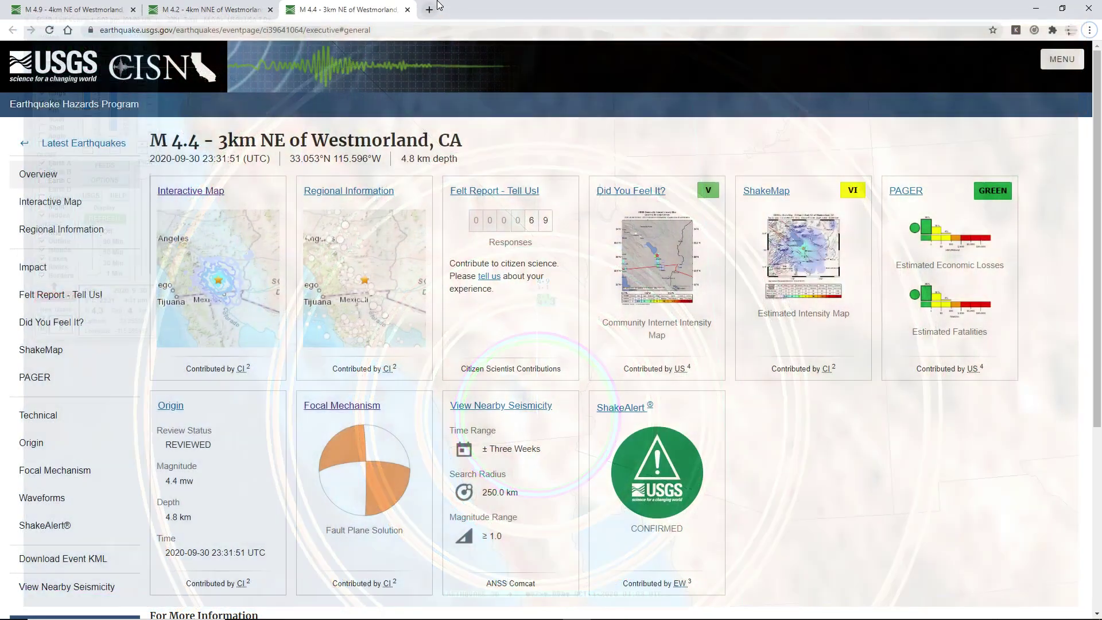
Compare the event overviews of the M 4.9, M 4.2 and M 4.4 Westmorland quakes, including their times, depths and fault plane solutions
click(278, 6)
click(361, 5)
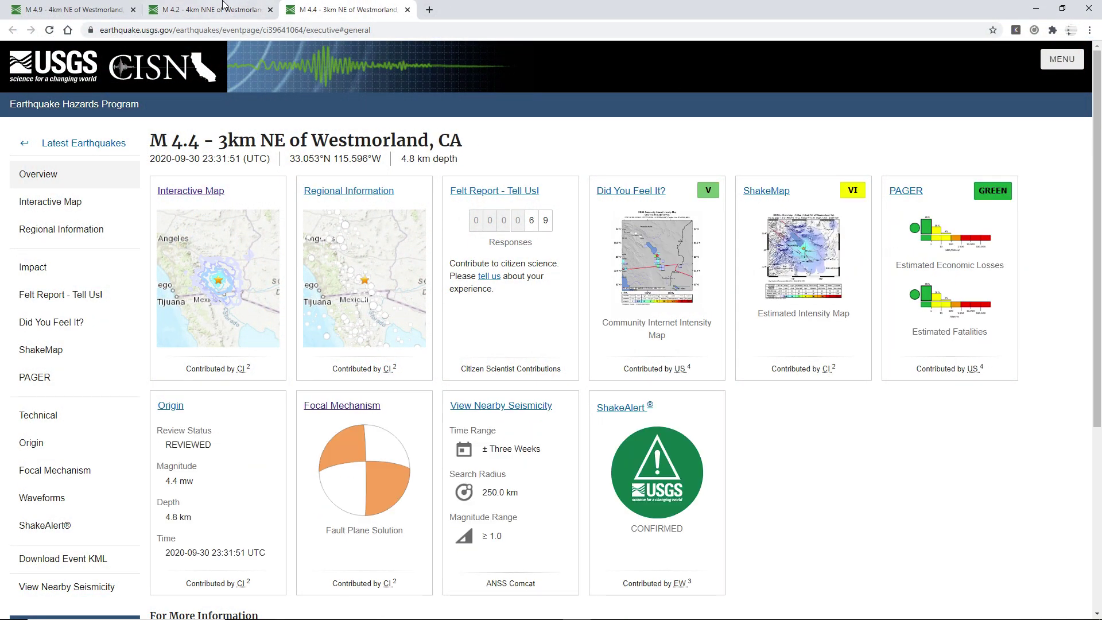
click(225, 5)
click(121, 10)
click(252, 6)
click(344, 8)
key(ctrl+shift+Tab)
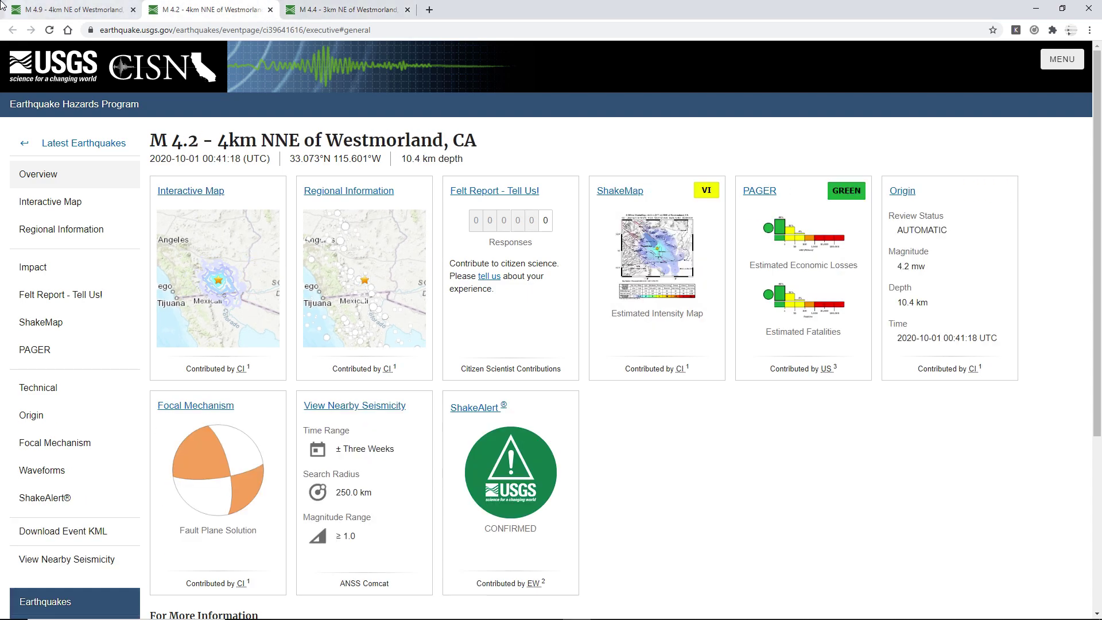
click(317, 5)
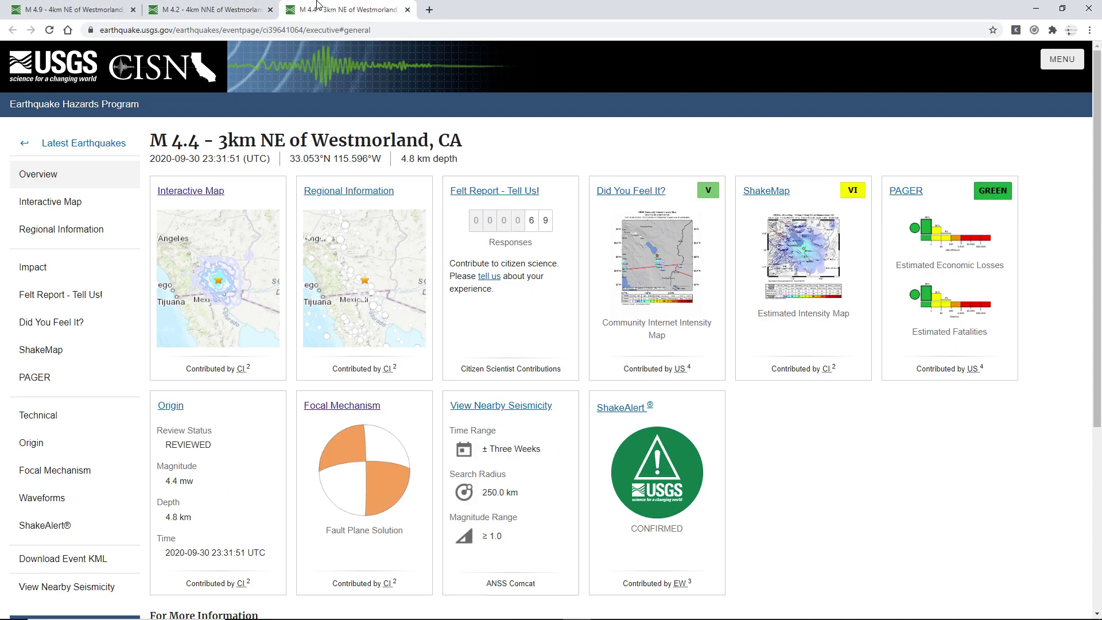
click(225, 7)
click(402, 10)
click(241, 8)
click(51, 7)
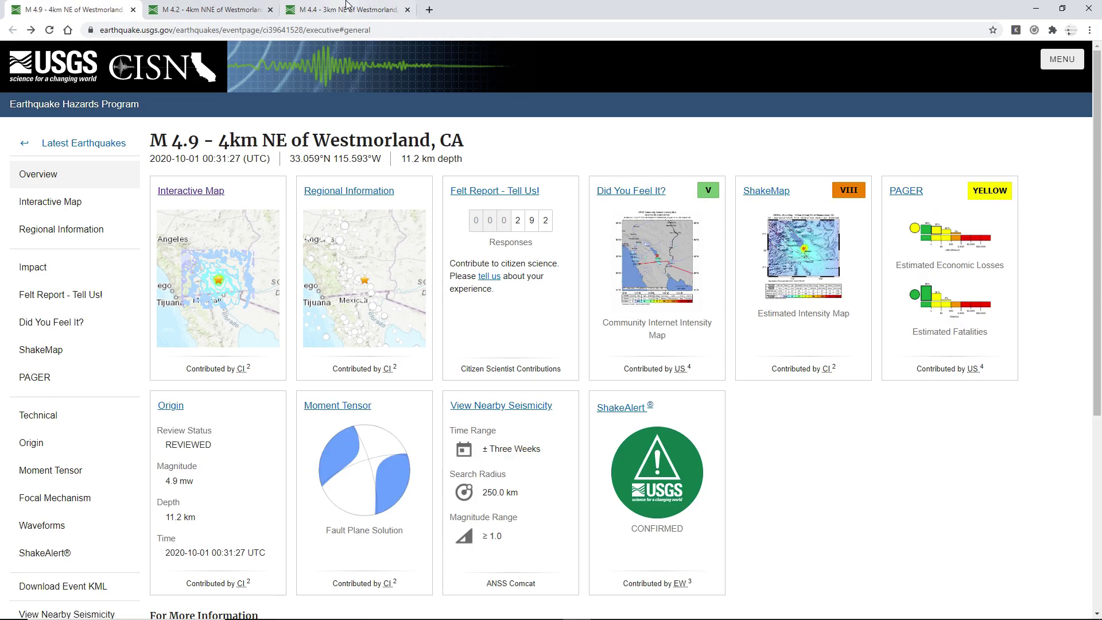
click(225, 11)
click(344, 9)
click(235, 9)
click(75, 10)
click(362, 10)
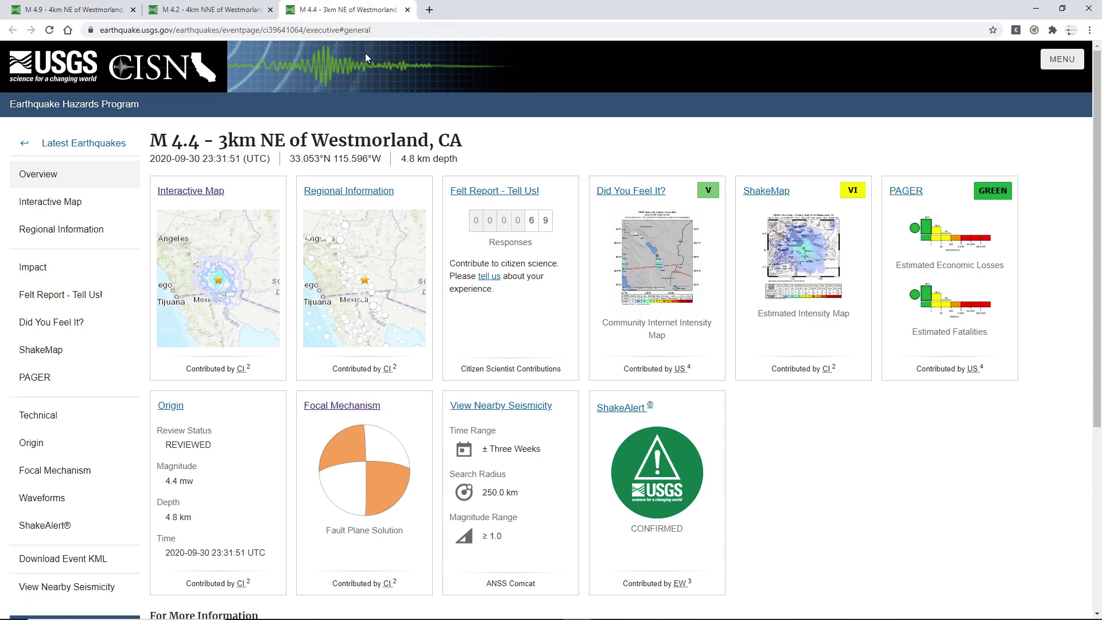
click(235, 7)
click(136, 5)
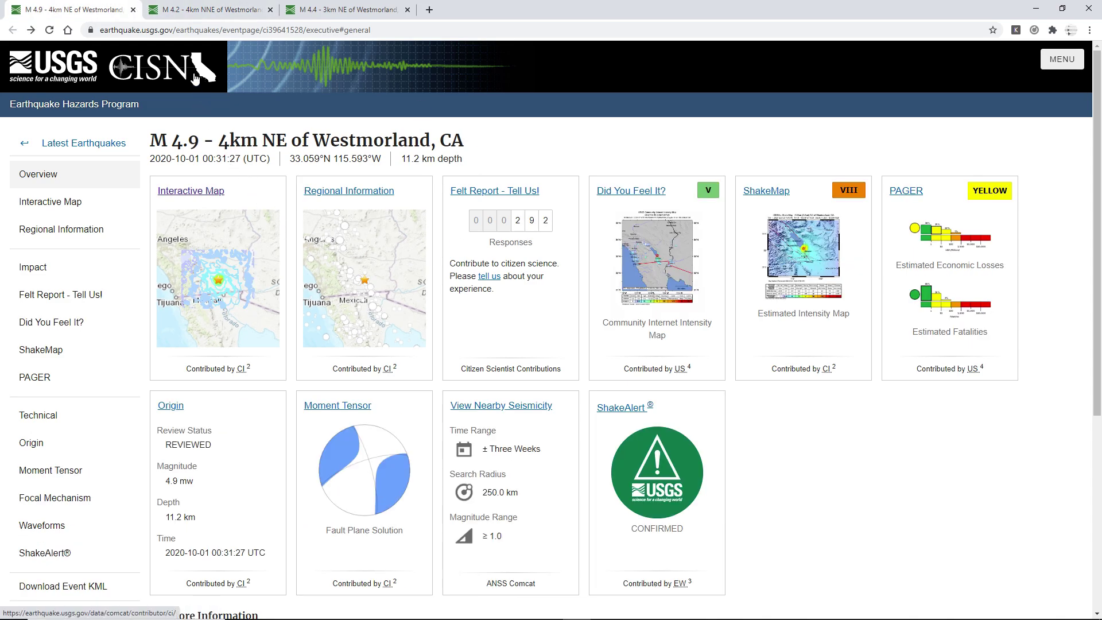
click(347, 8)
click(151, 6)
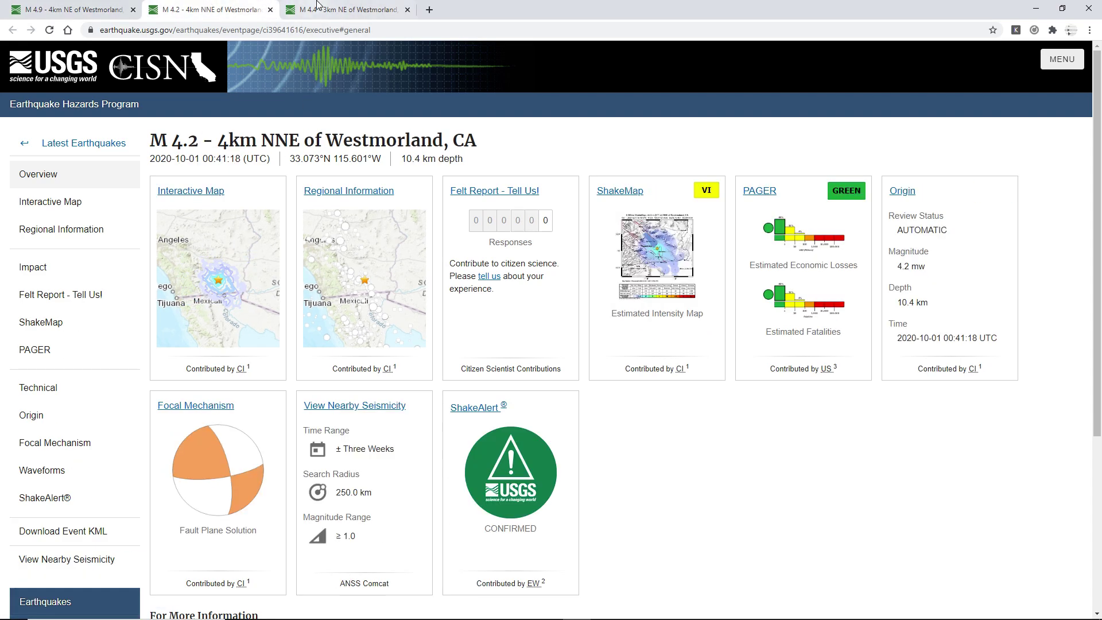
click(393, 6)
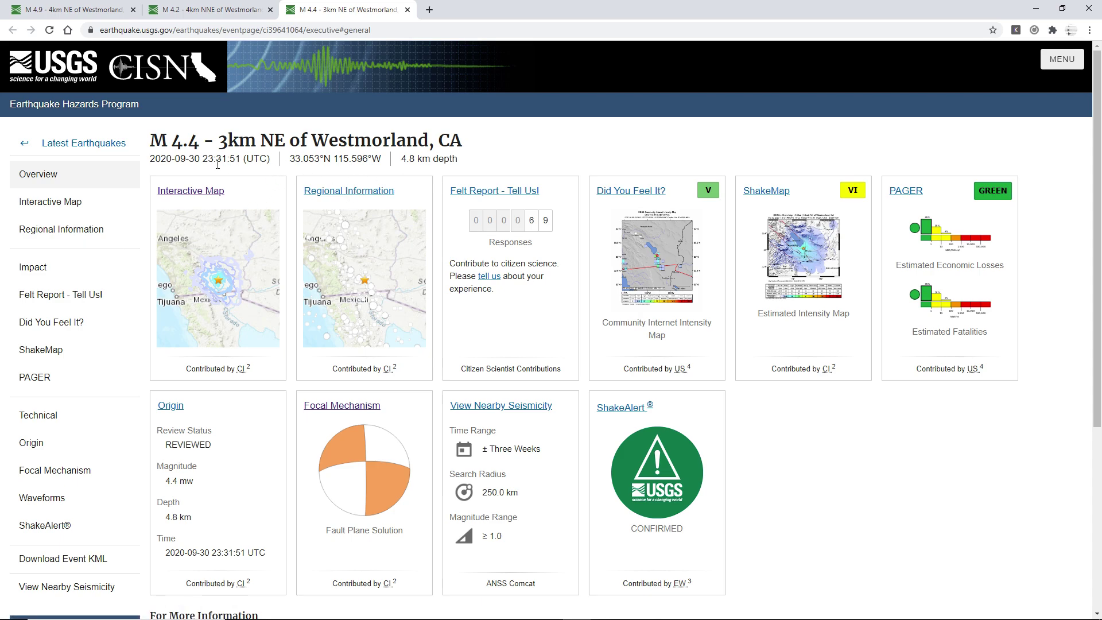
Check the shaking contours around the epicenter on the M 4.4 quake's interactive map, and close the M 4.4 and M 4.2 event pages
click(227, 273)
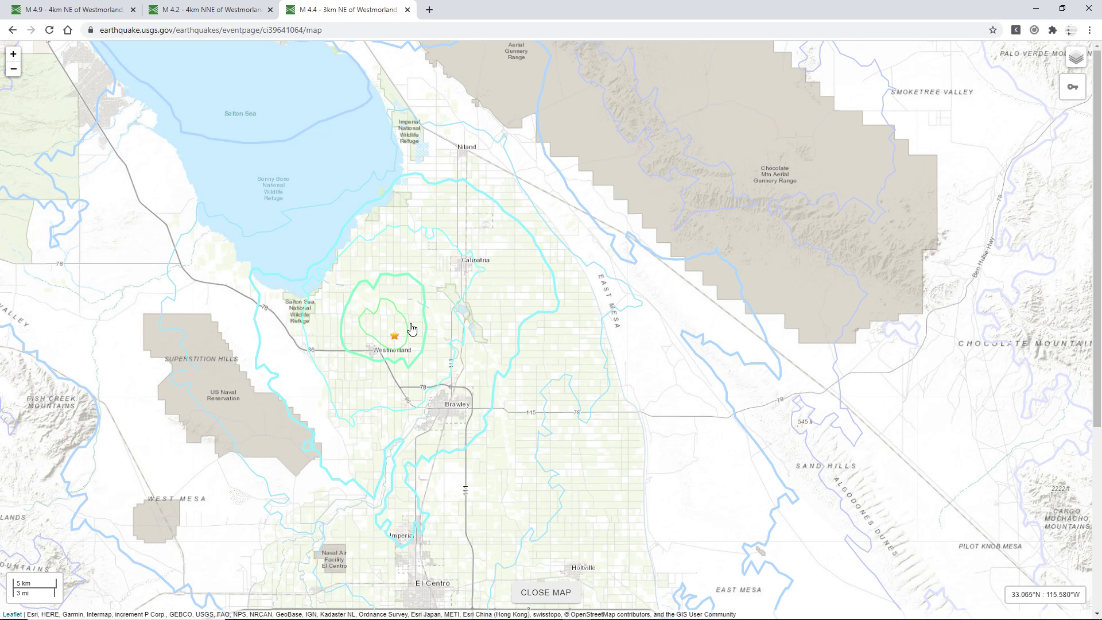
click(411, 328)
click(407, 10)
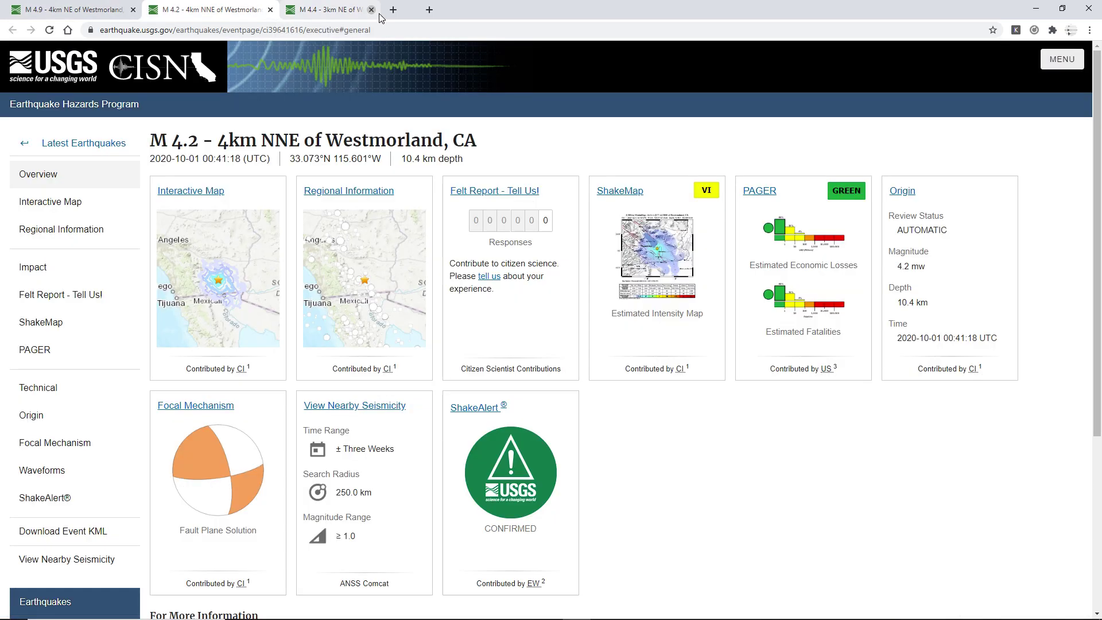
click(372, 10)
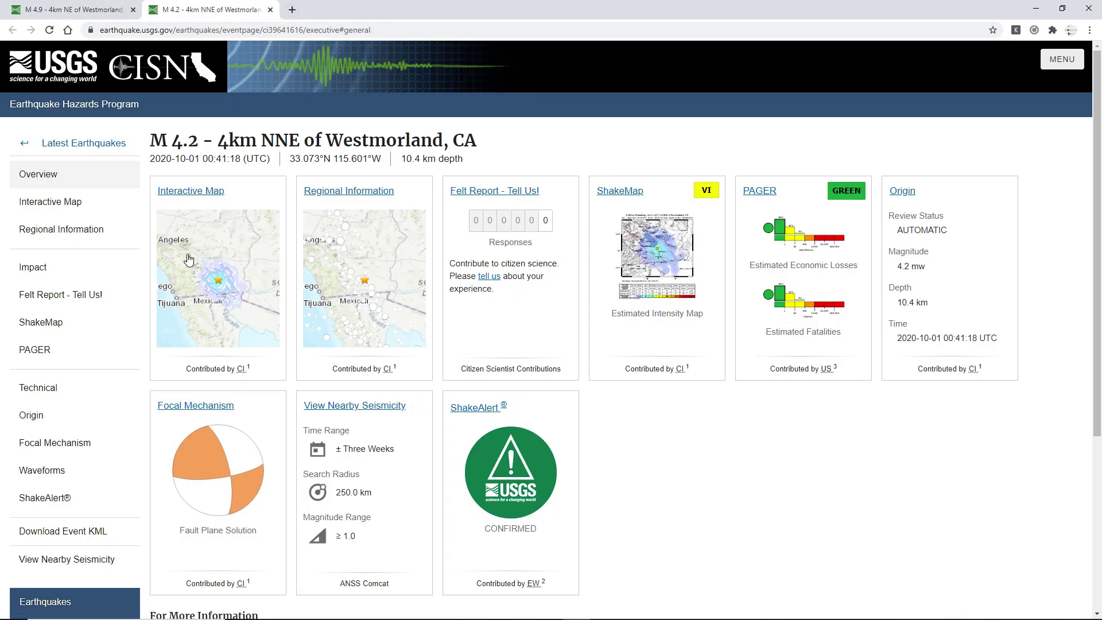
click(270, 10)
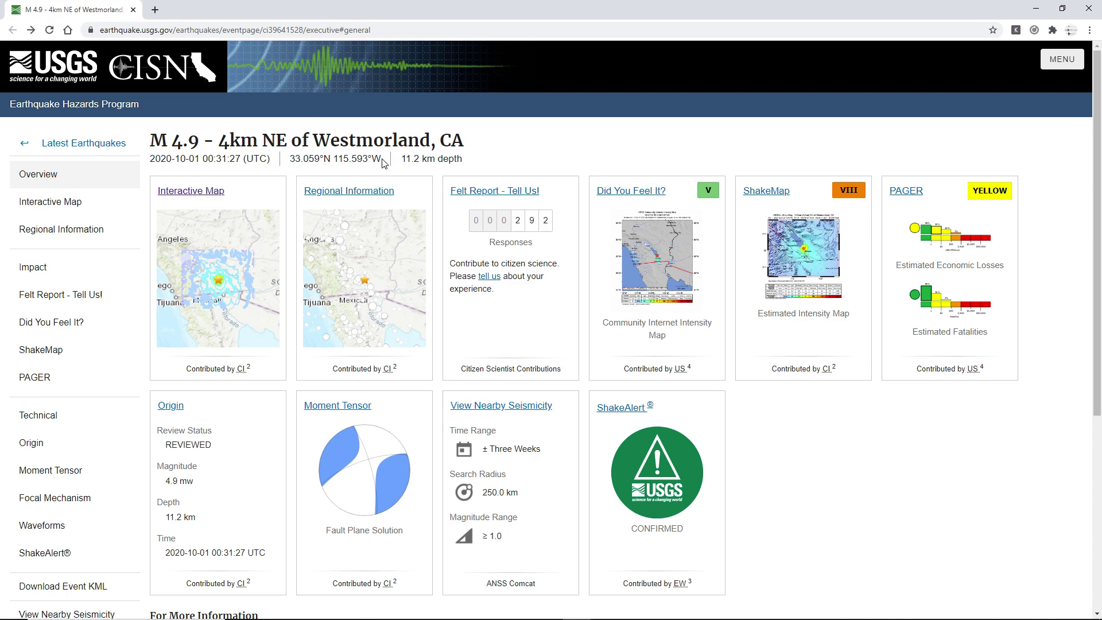
Copy the M 4.9 quake's coordinates, 33.059°N 115.593°W, and search for them in Google Earth Pro
drag(382, 159, 313, 167)
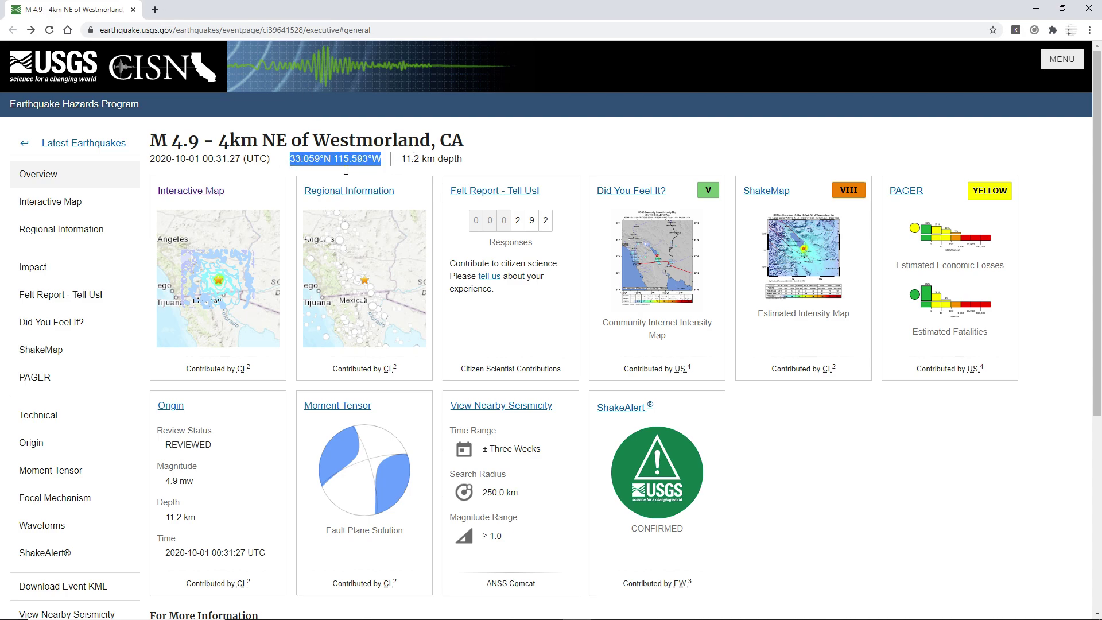
click(661, 608)
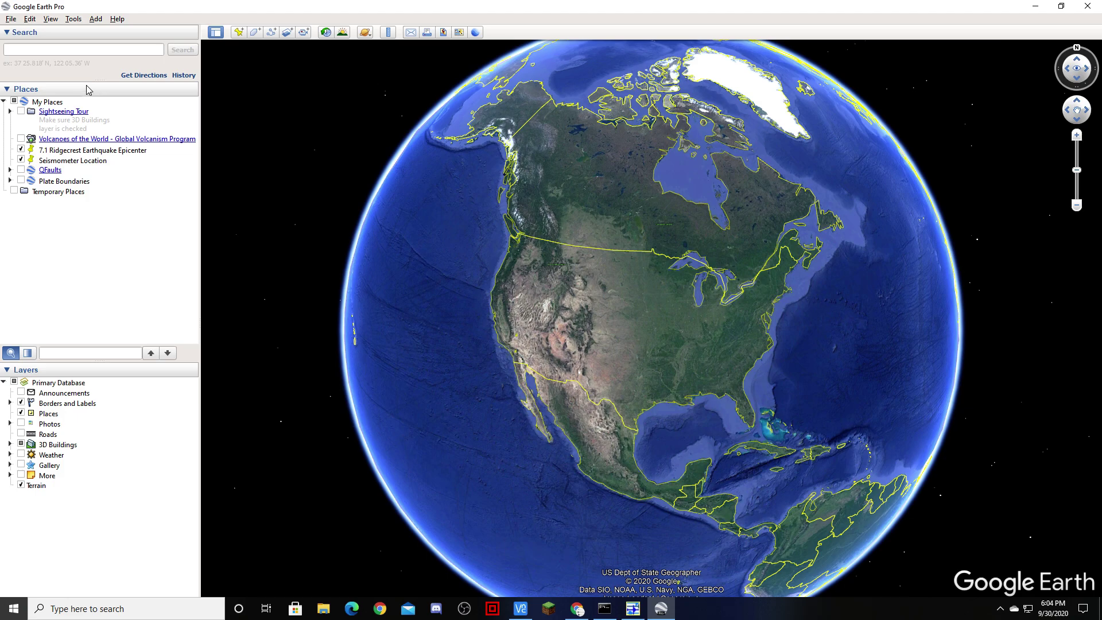
click(65, 50)
text(33.059°N 115.593°W)
key(Return)
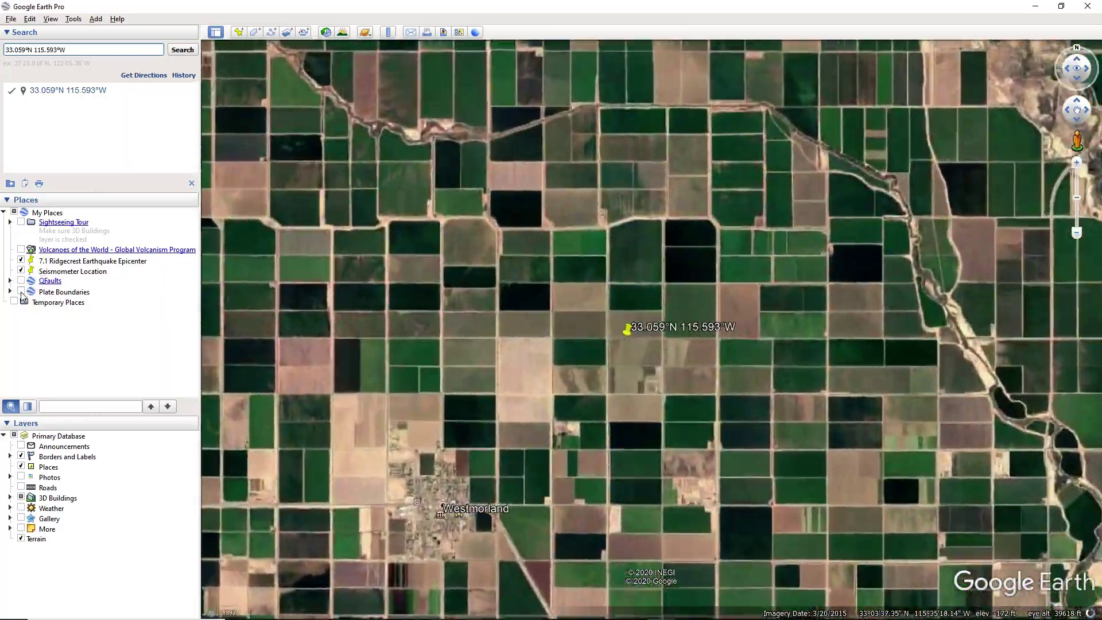
Show the Plate Boundaries overlay and view the area around the epicenter and the Salton Sea
click(21, 291)
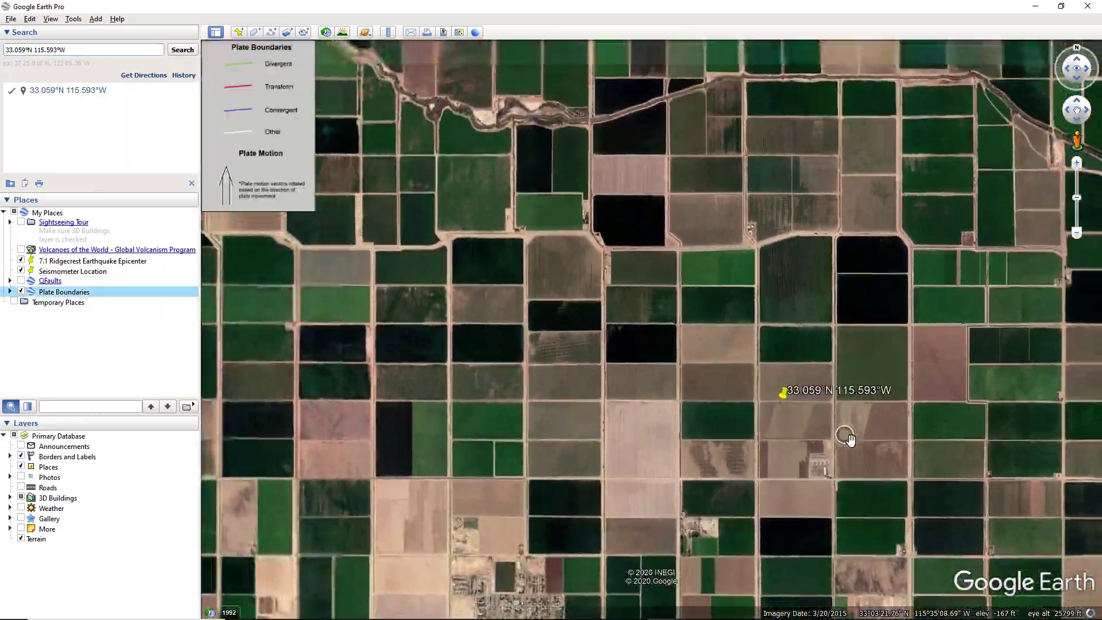
scroll(849, 439, down, 5)
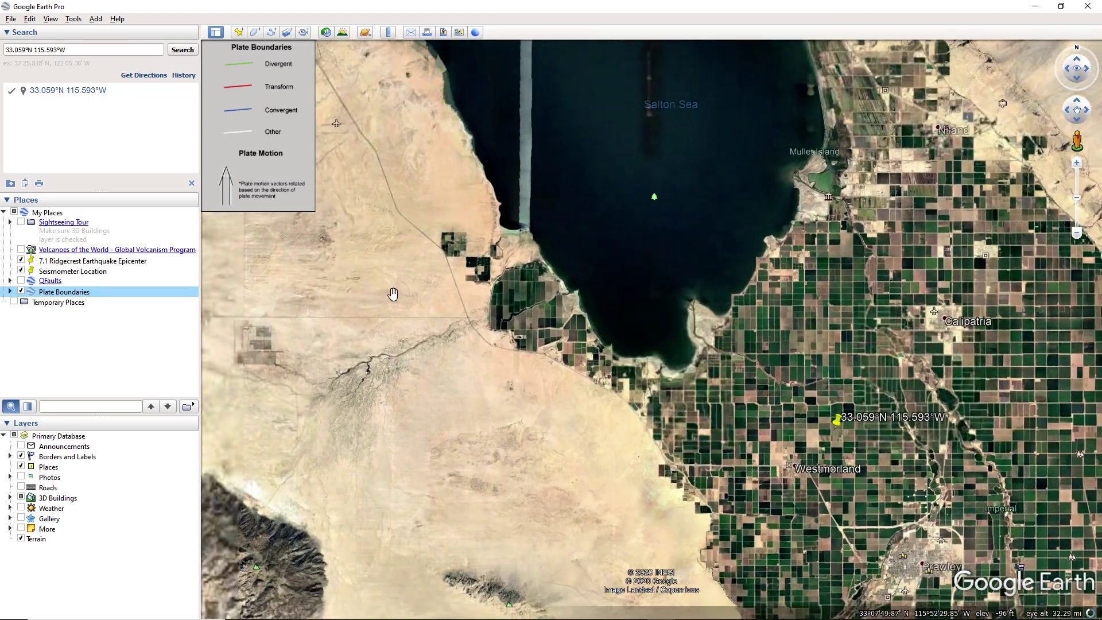
drag(841, 468, 631, 444)
scroll(633, 444, down, 2)
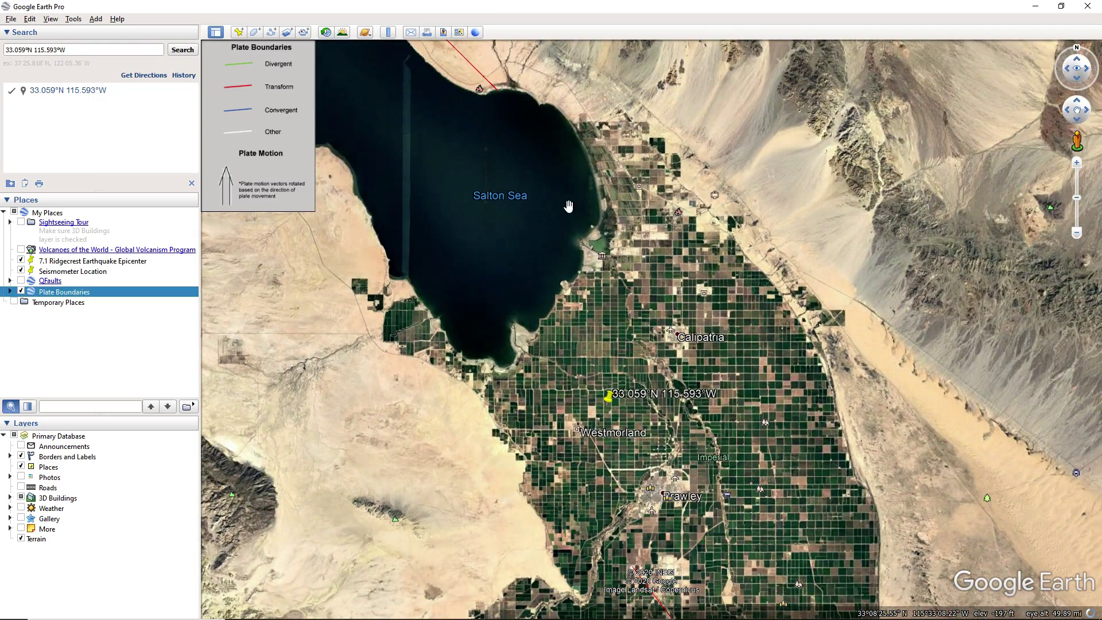
scroll(715, 352, up, 3)
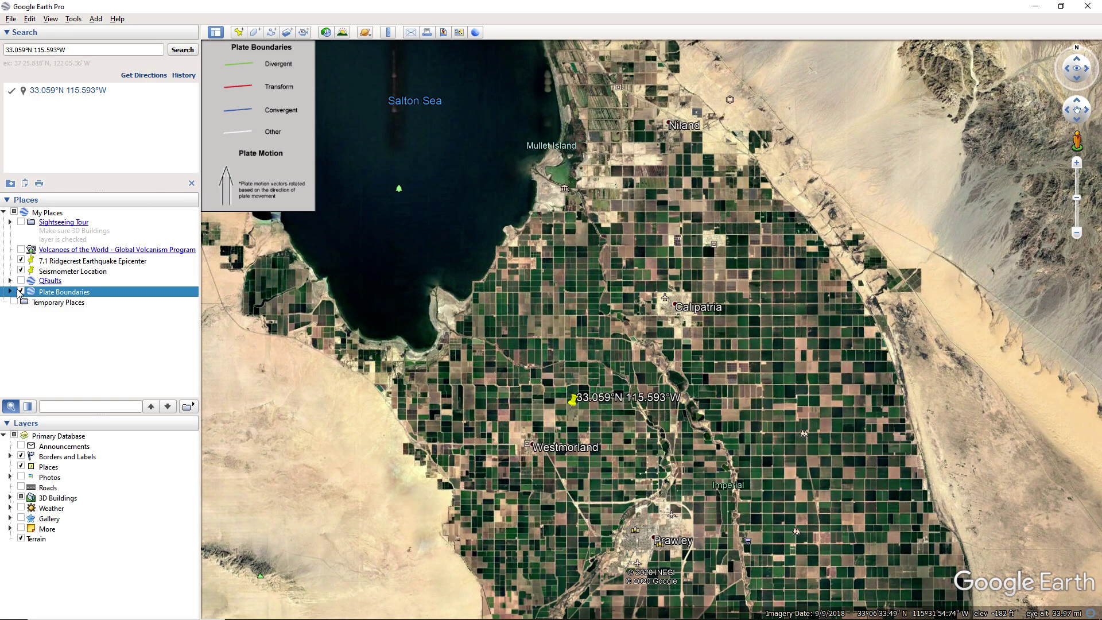
click(21, 291)
click(21, 292)
Examine where the transform plate boundary lines end near Bombay Beach and south of Brawley relative to the epicenter
drag(715, 148, 775, 478)
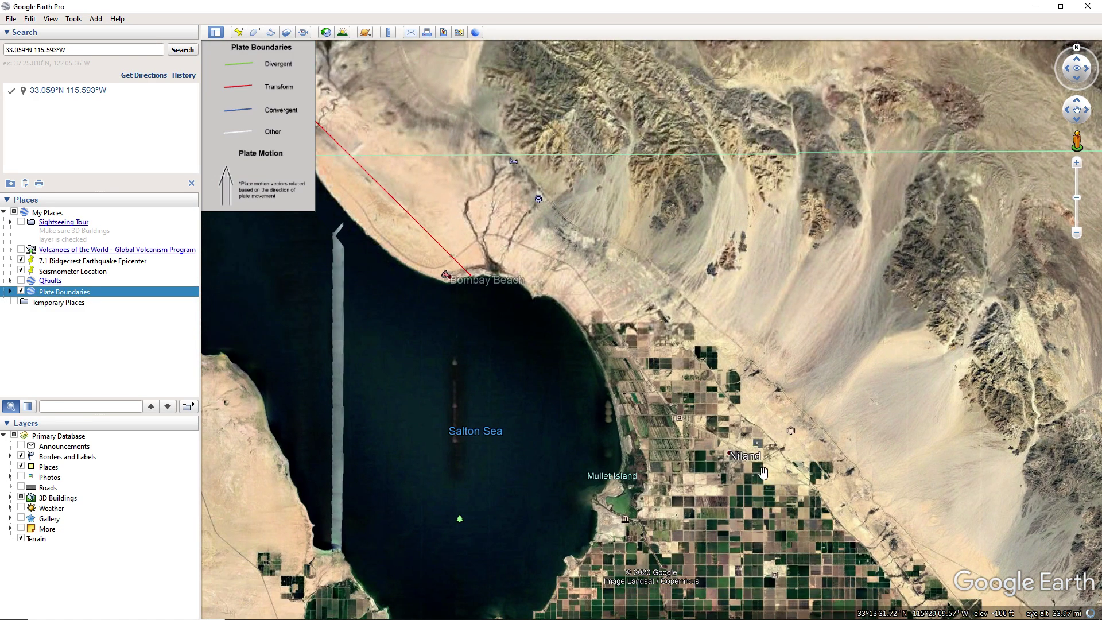
scroll(499, 300, up, 2)
drag(688, 504, 723, 481)
scroll(806, 389, down, 3)
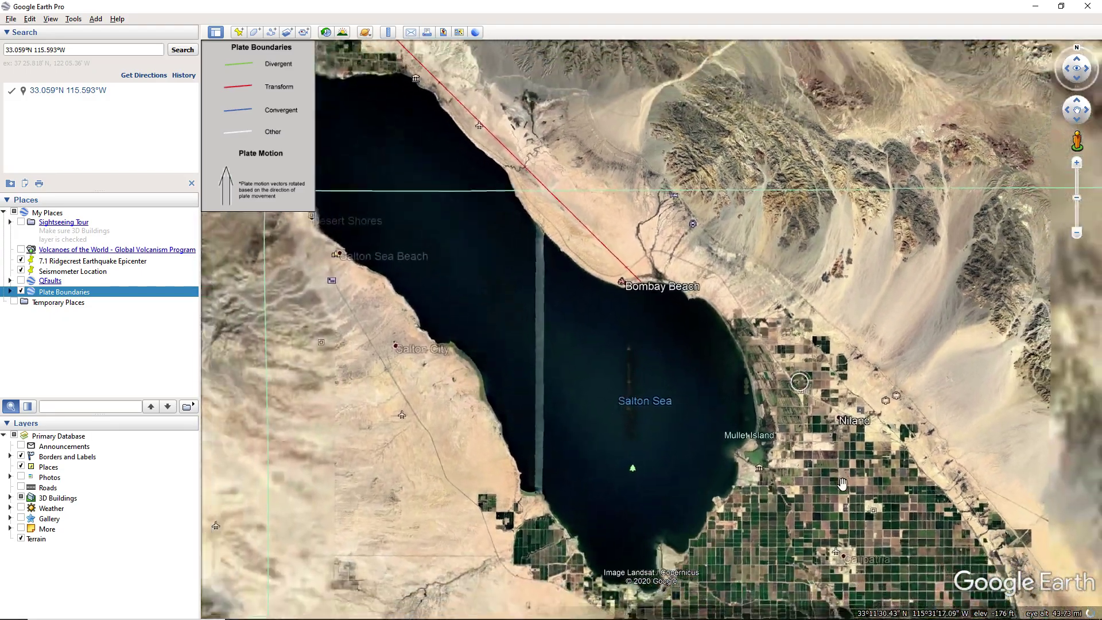
drag(803, 393, 737, 189)
scroll(734, 425, up, 2)
drag(740, 459, 669, 222)
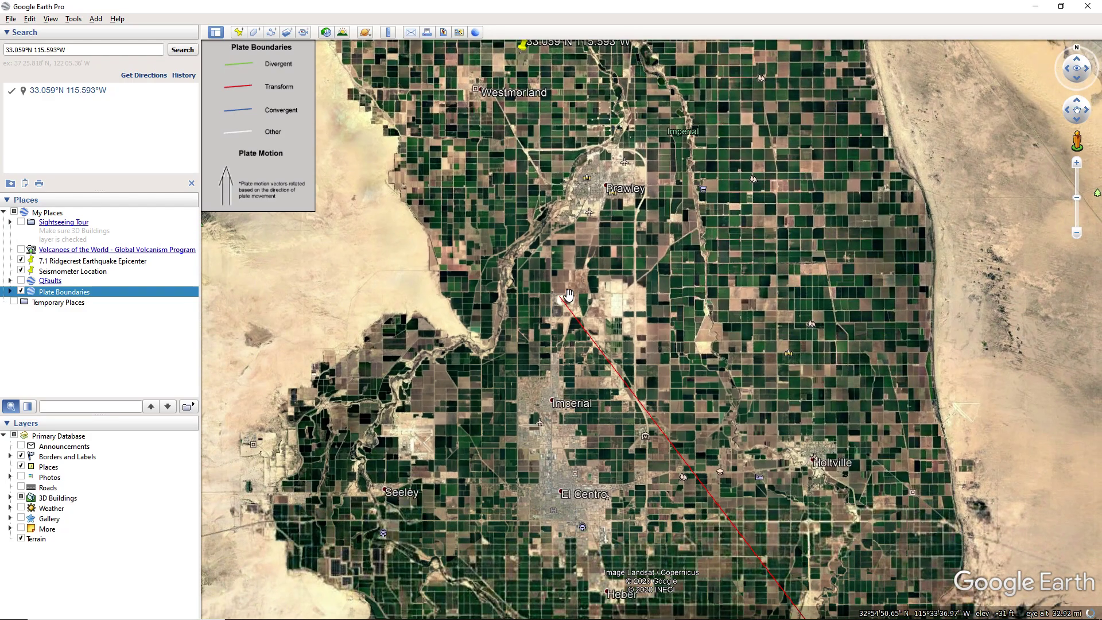
drag(556, 132, 615, 434)
scroll(614, 434, down, 4)
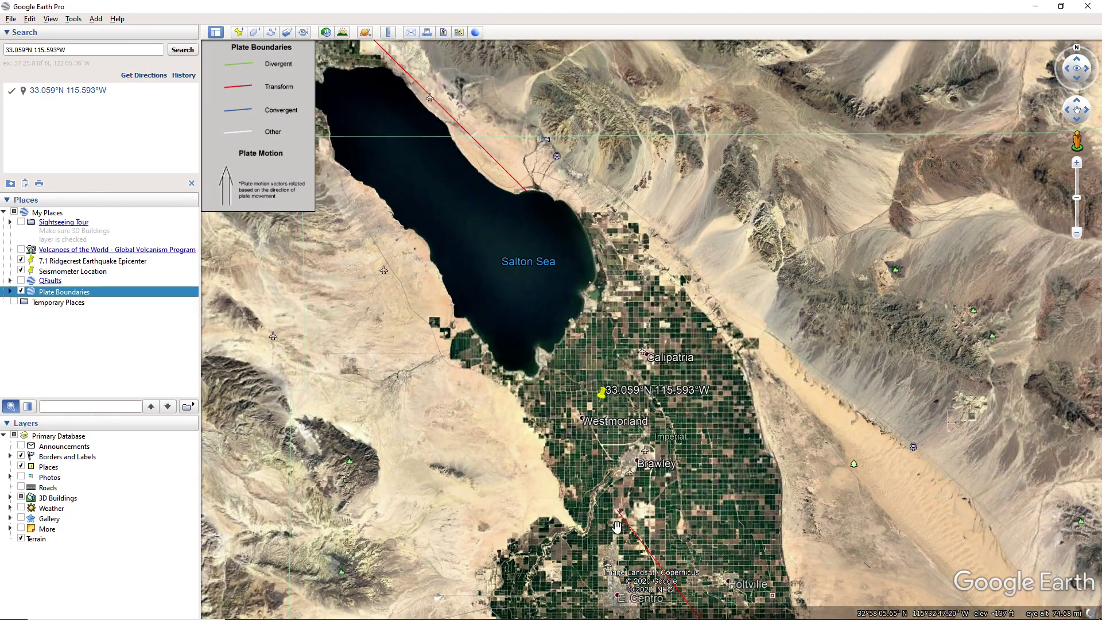
Swap the Plate Boundaries overlay for QFaults and read the details of the fault line passing beside the epicenter
click(21, 291)
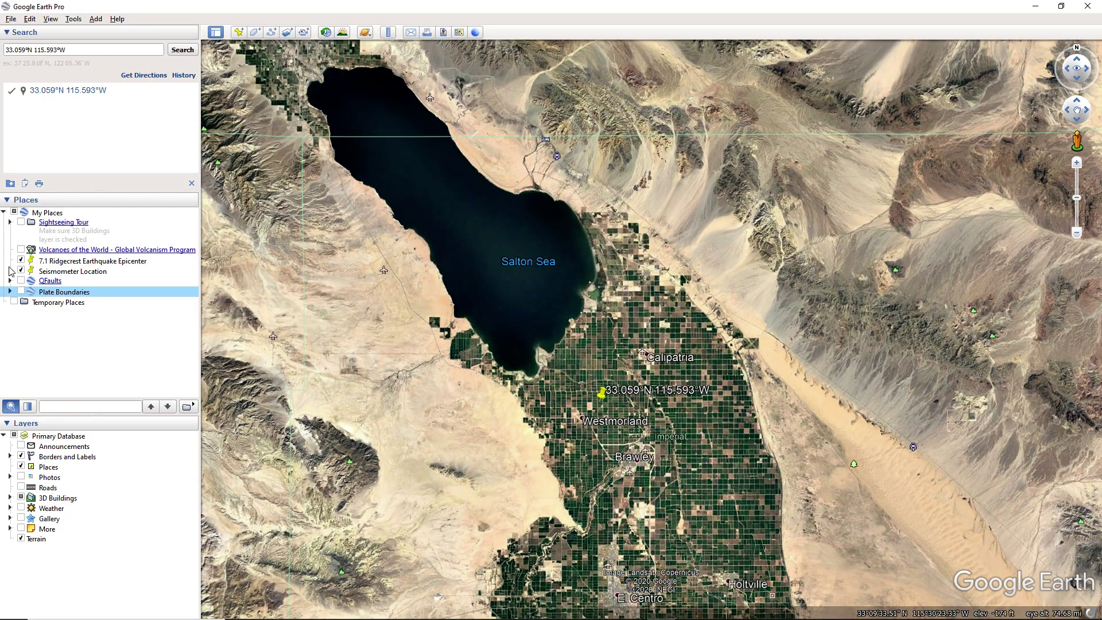
click(22, 281)
scroll(579, 368, up, 3)
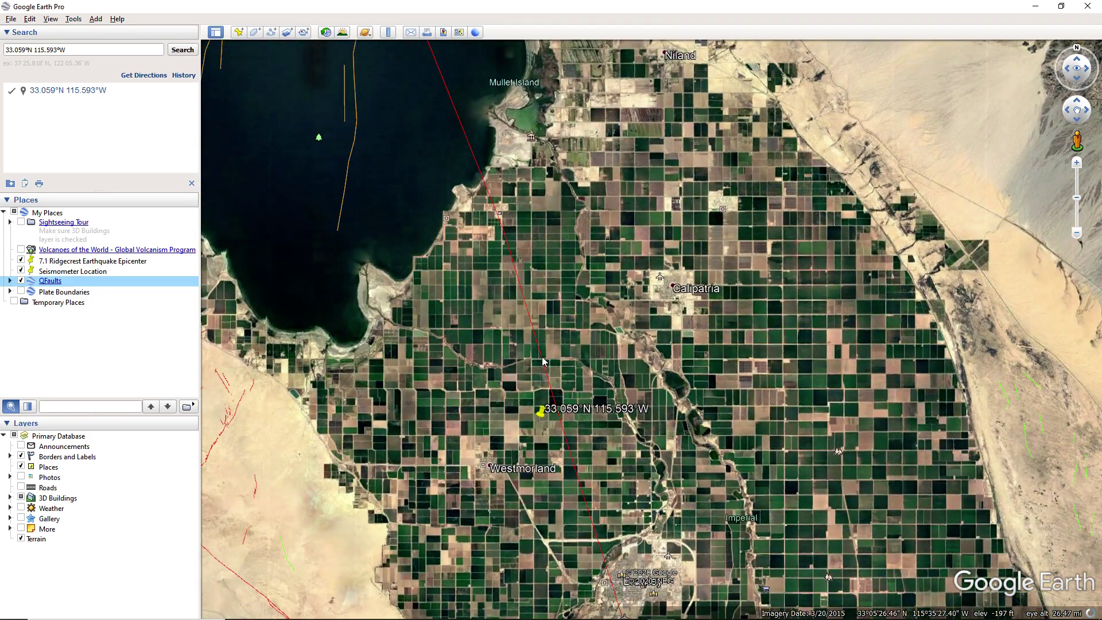
click(542, 359)
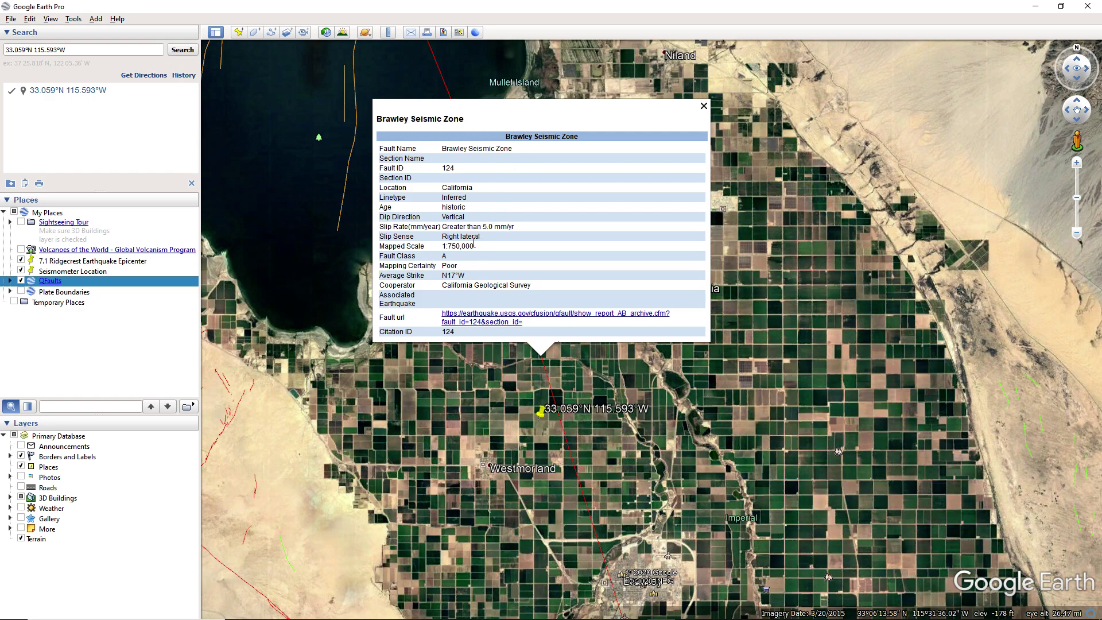
click(704, 107)
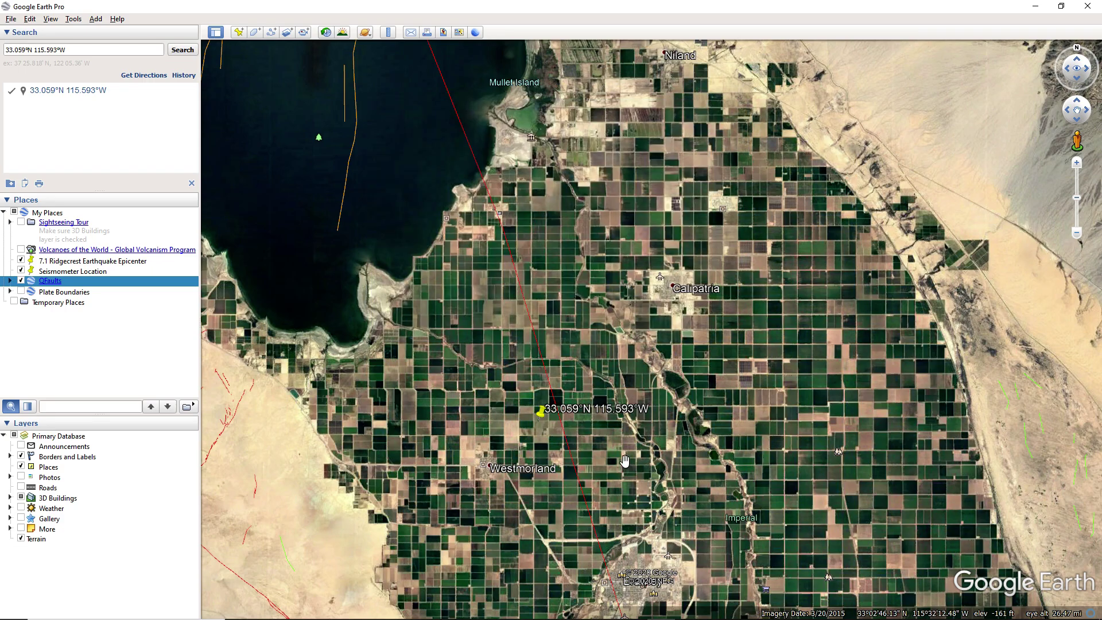
Measure the straight-line distance in miles from the epicenter to the Seismometer Location with the QFaults overlay hidden, and close the ruler
scroll(610, 452, up, 2)
scroll(551, 379, down, 2)
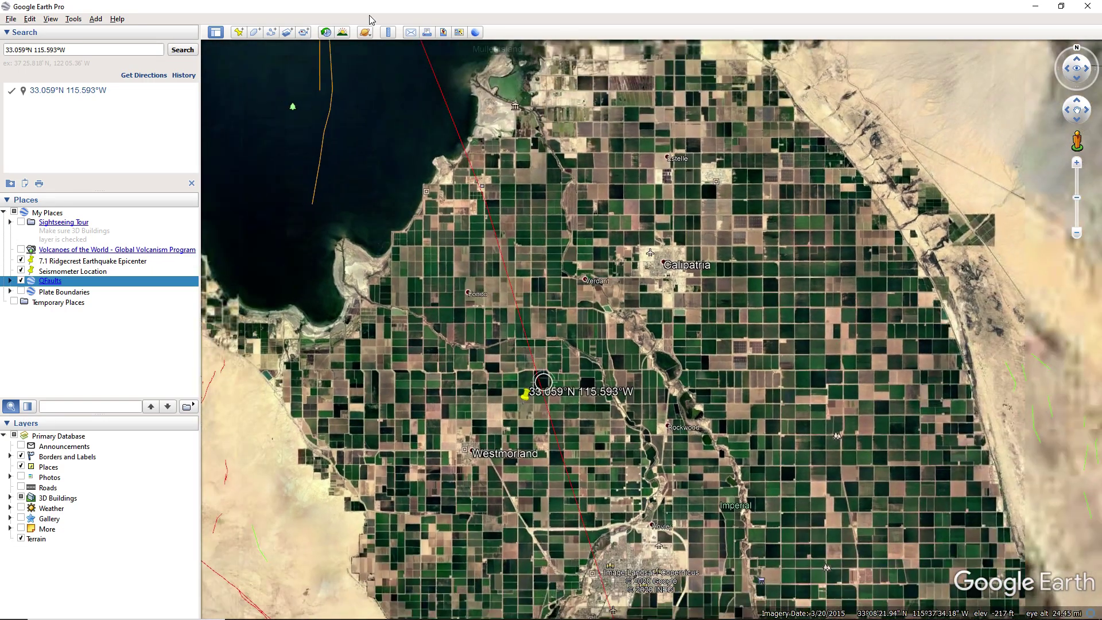
click(388, 32)
drag(512, 242, 828, 241)
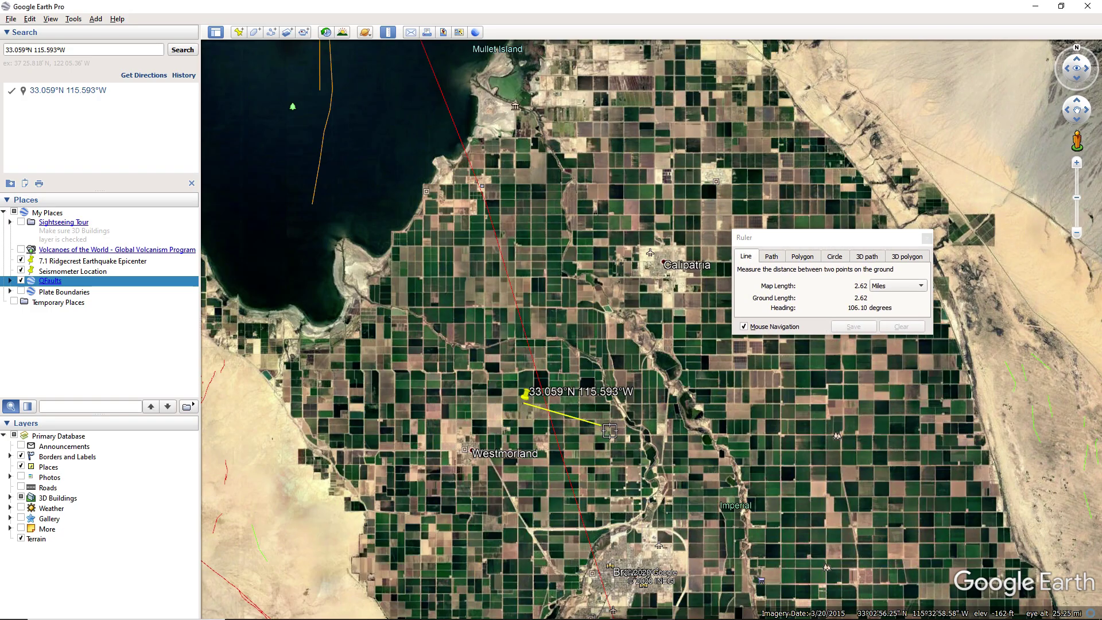
scroll(603, 429, down, 5)
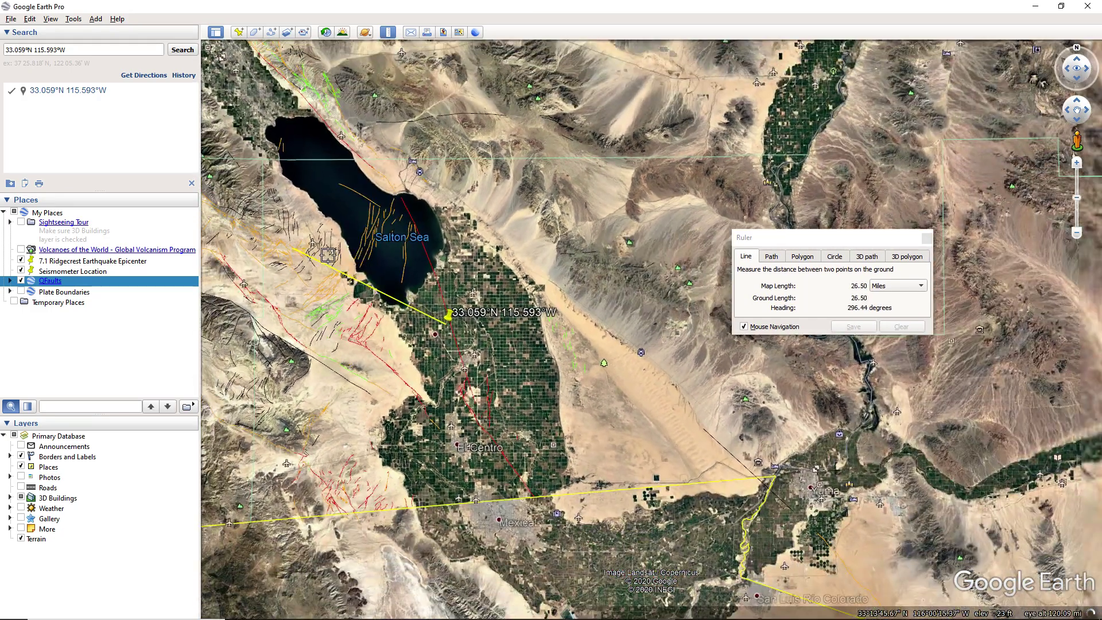
drag(568, 393, 1041, 542)
click(21, 280)
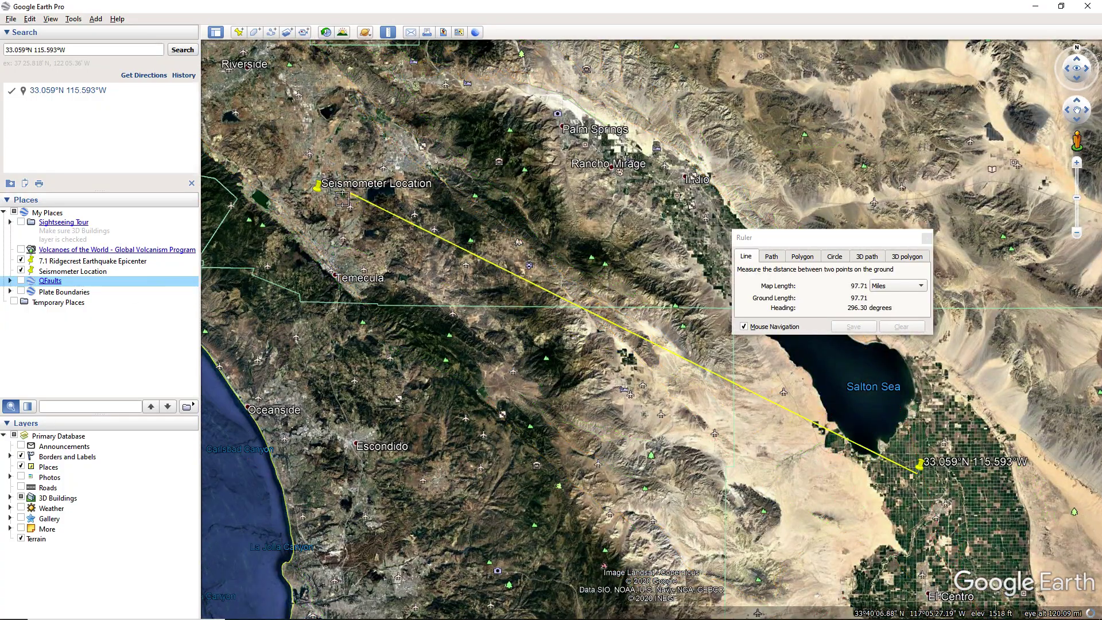
drag(344, 204, 440, 305)
scroll(440, 306, up, 2)
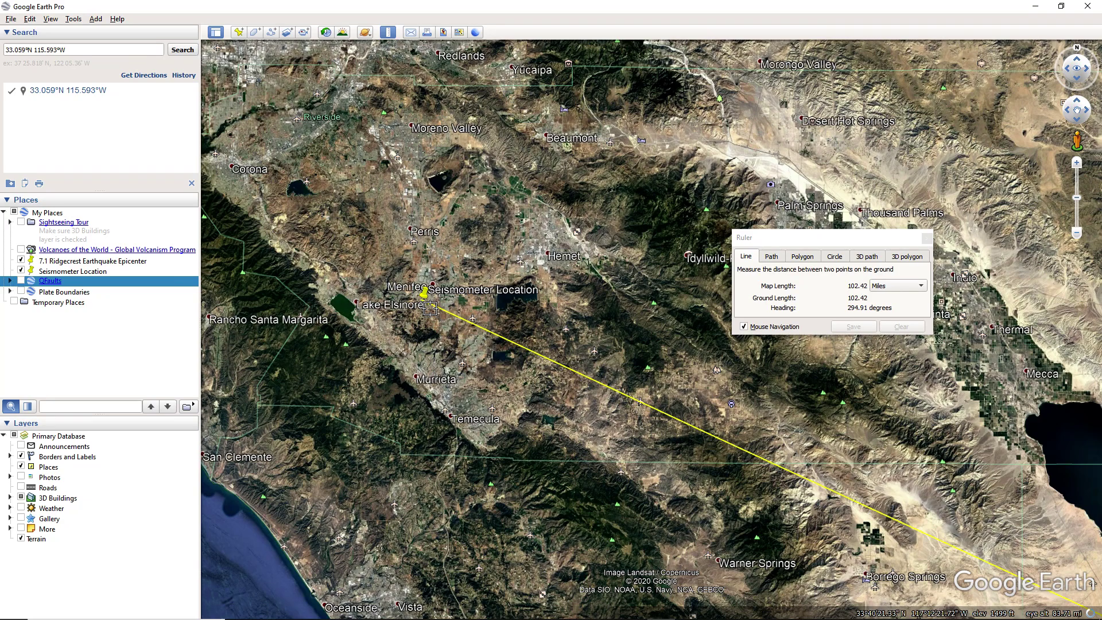
key(Right)
key(Down)
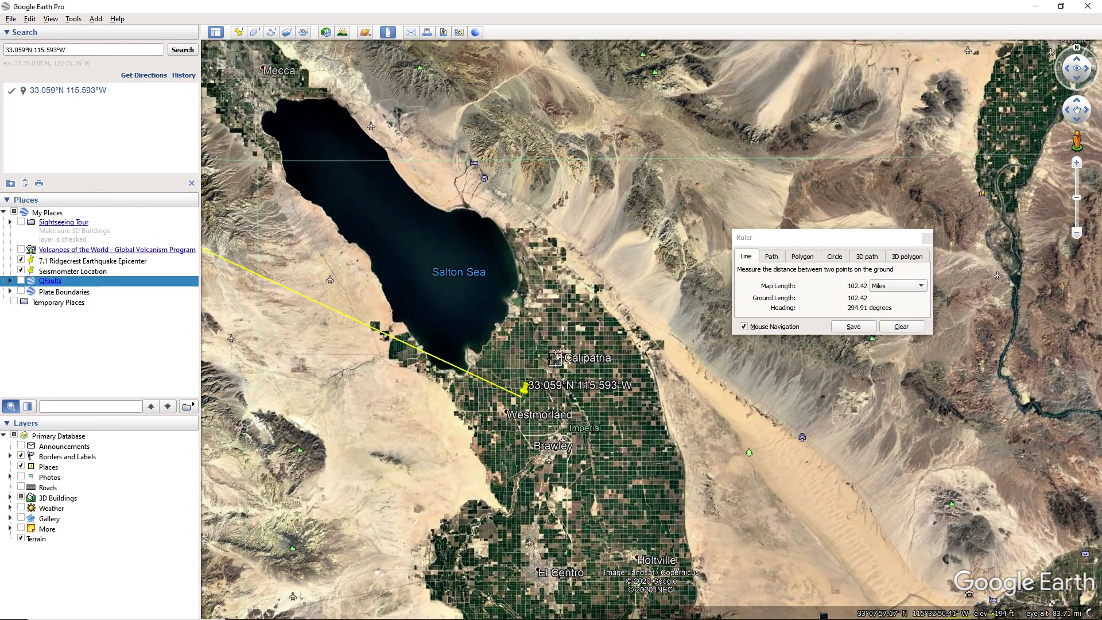
click(926, 238)
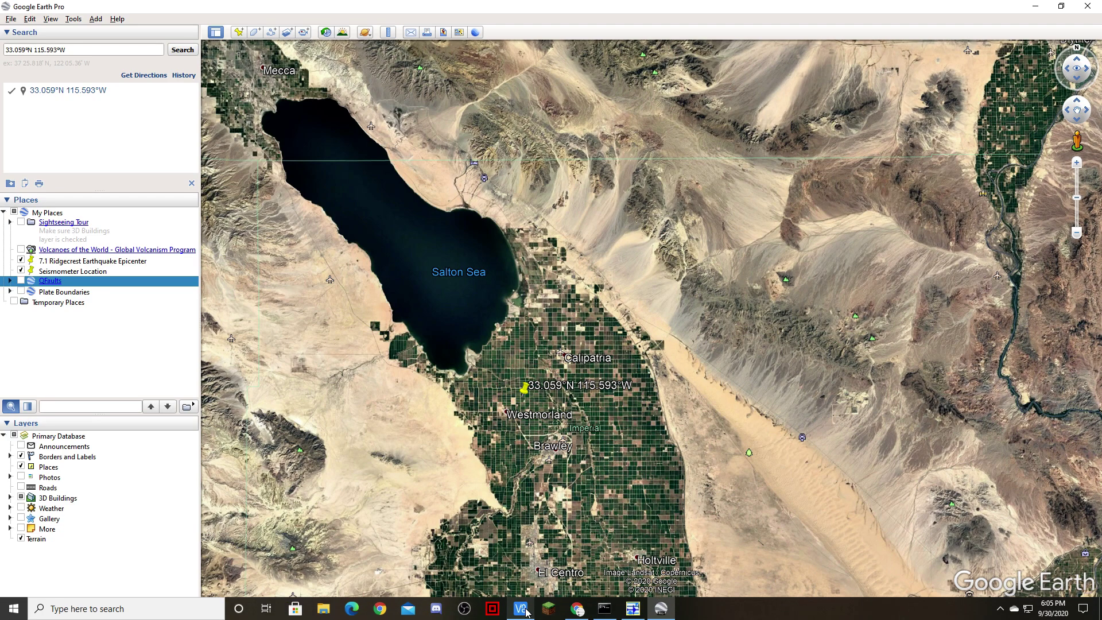
Switch to jAmaseis in VNC Viewer, view the 00:00 hour of Oct 1, 2020, and return to the current hour
click(524, 612)
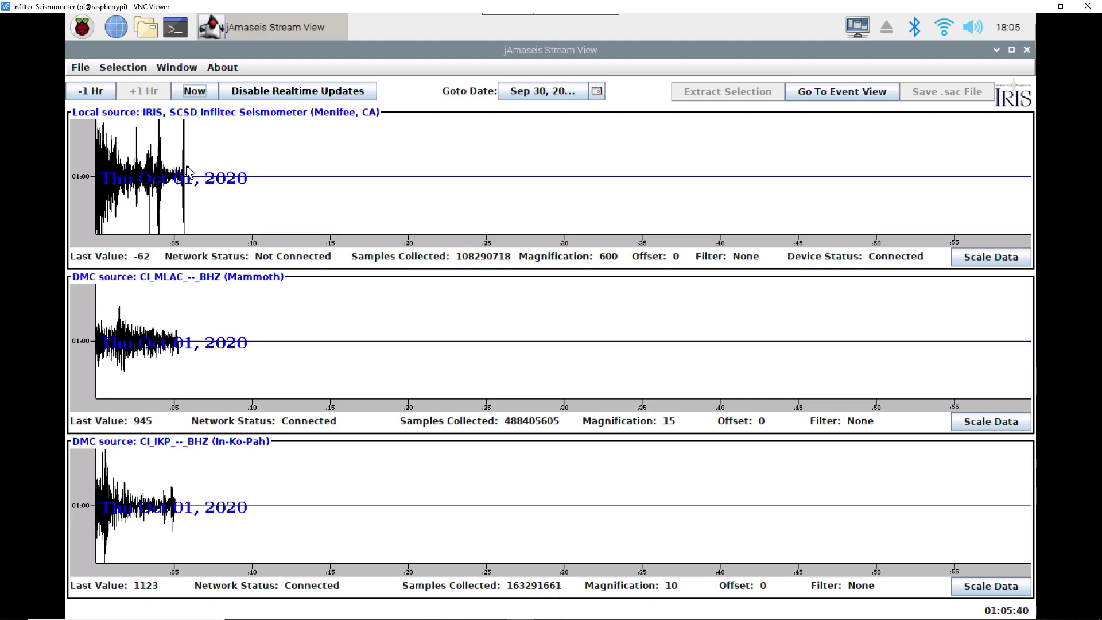
click(105, 96)
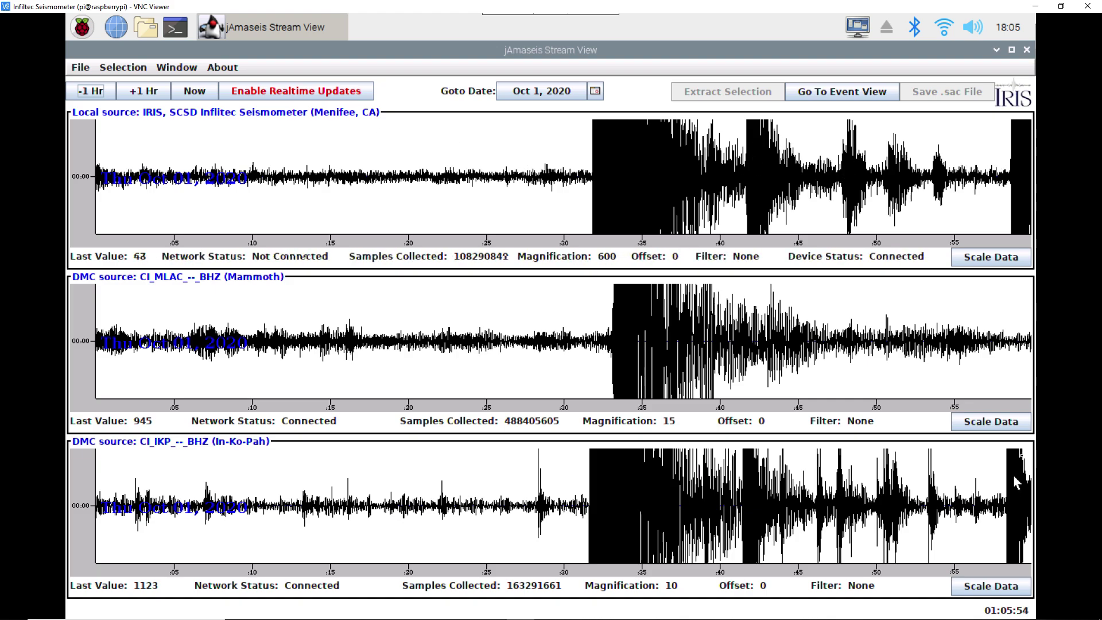
click(136, 94)
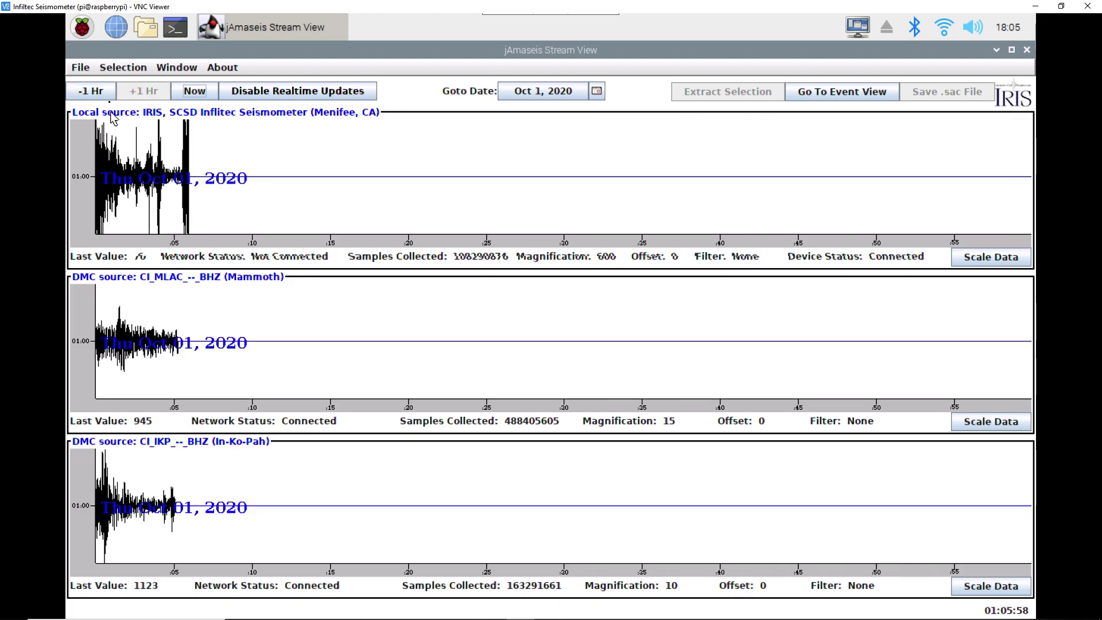
Go back through the hourly seismograms to 22:00 on Sep 30, 2020, and compare that hour with the 23:00 recordings
click(106, 95)
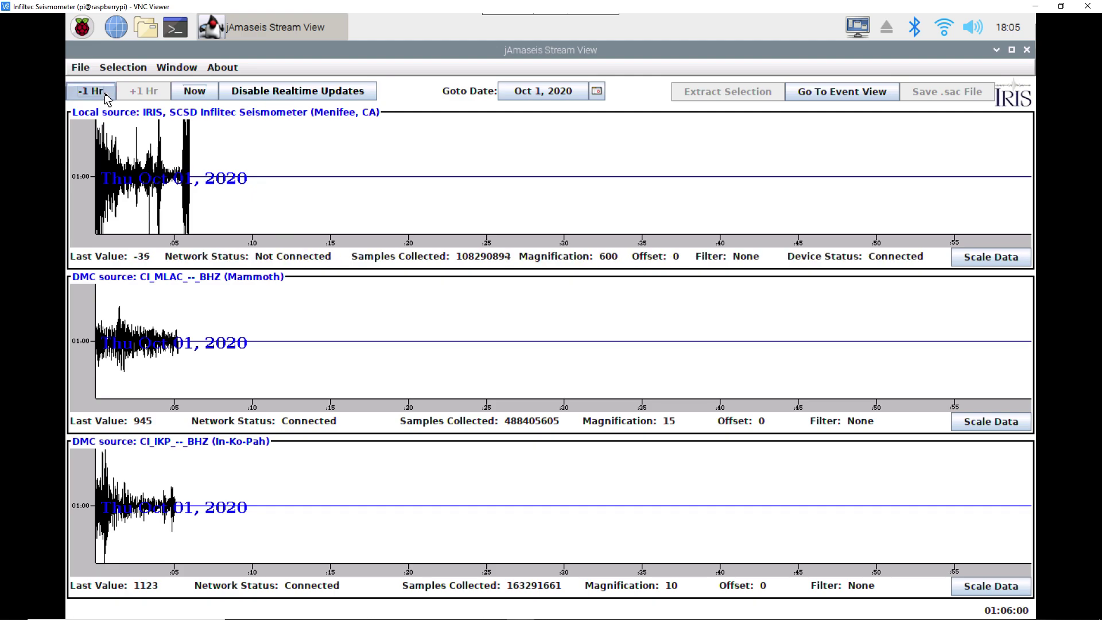
click(105, 96)
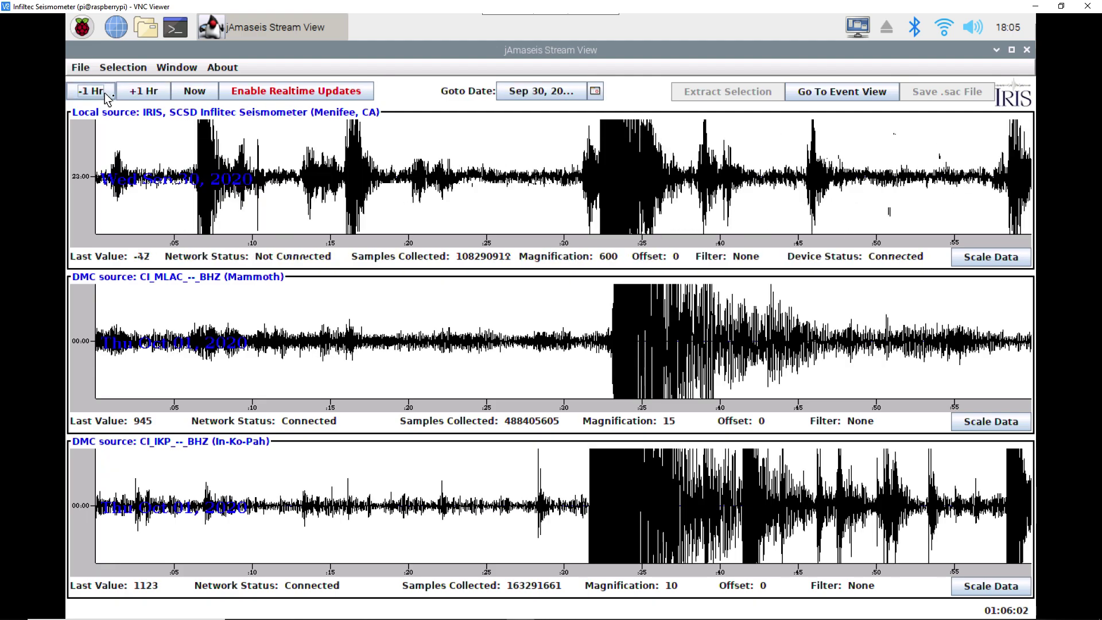
click(93, 94)
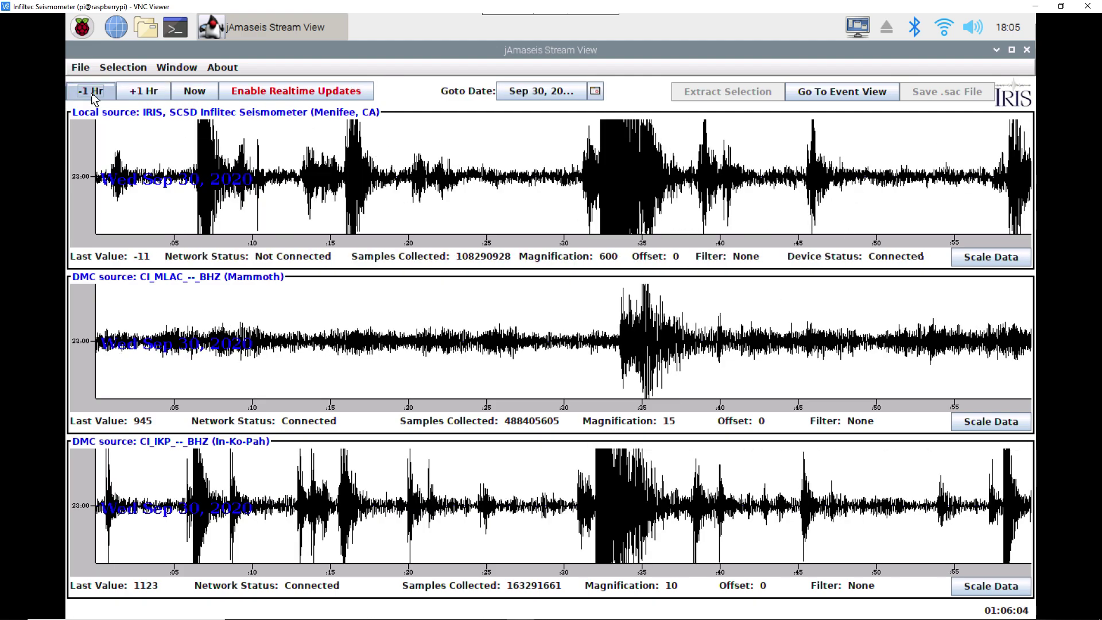
click(94, 96)
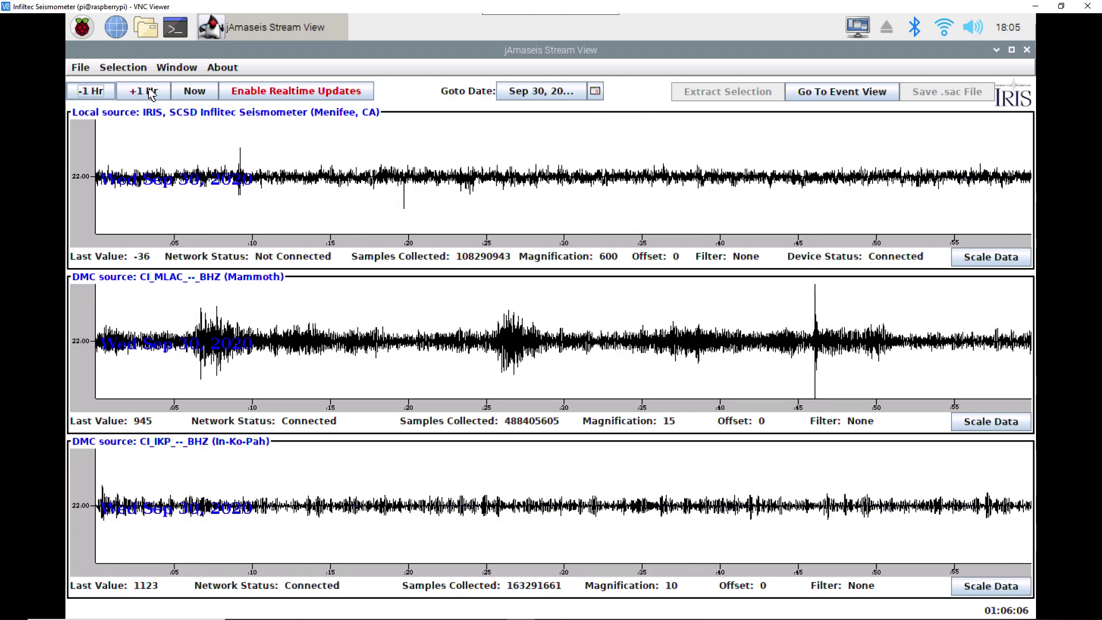
click(152, 93)
click(149, 91)
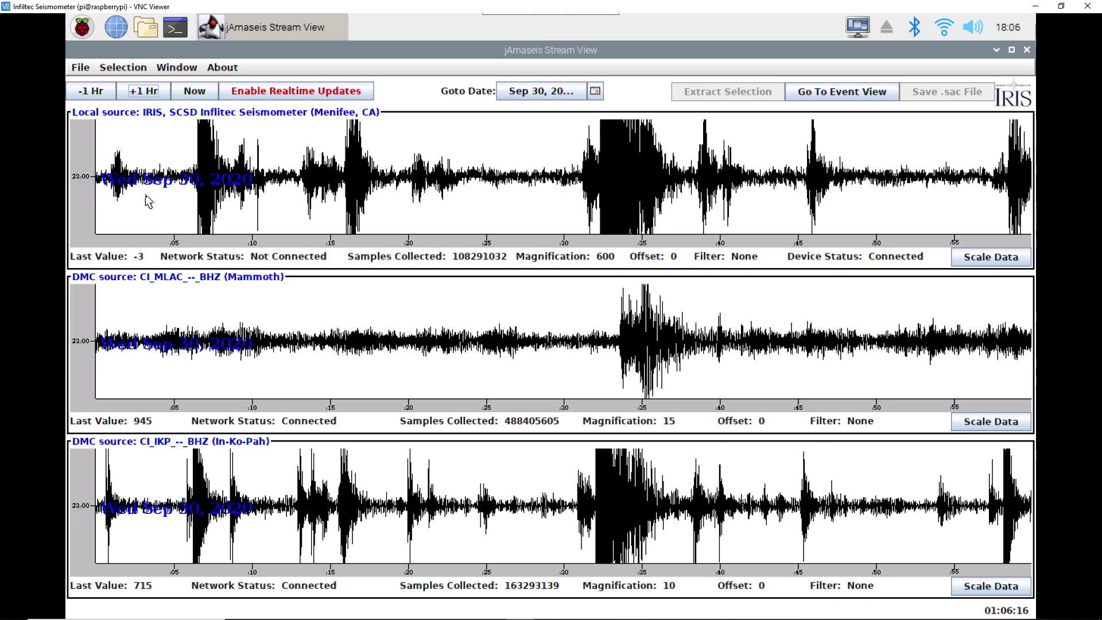
click(89, 93)
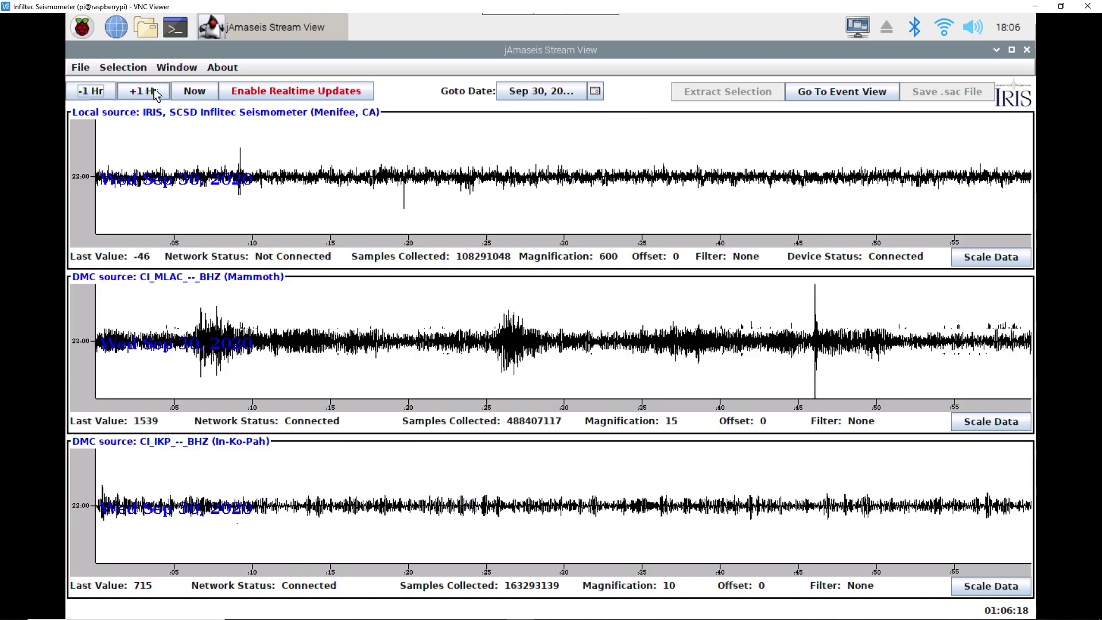
Compare the hourly seismograms from 21:00 on Sep 30 to 00:00 on Oct 1, 2020, and return to the current hour
click(154, 94)
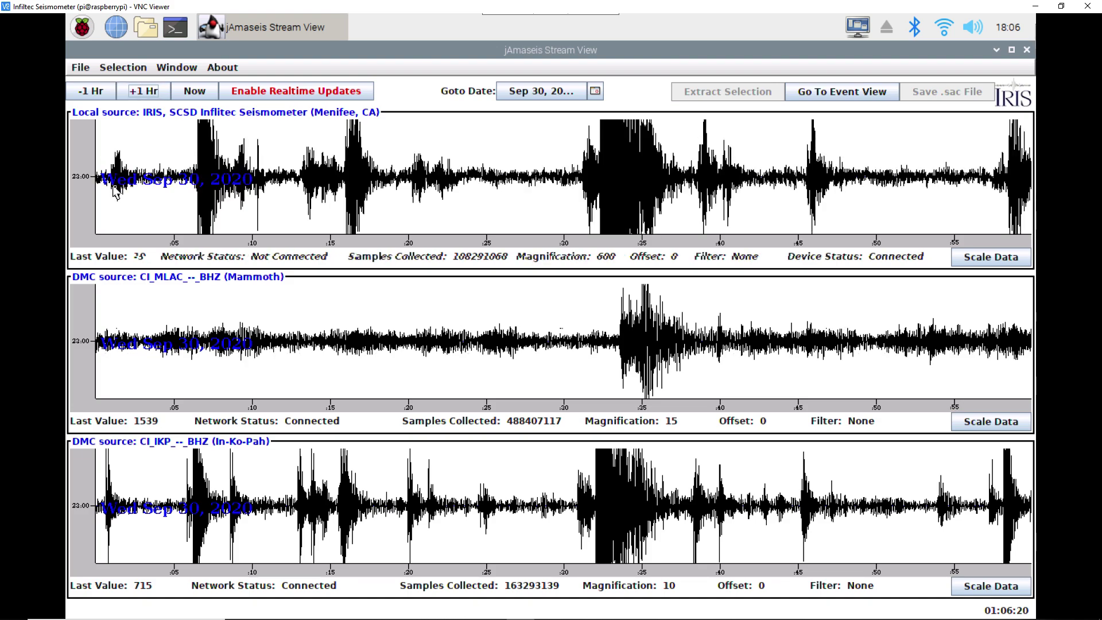
click(83, 92)
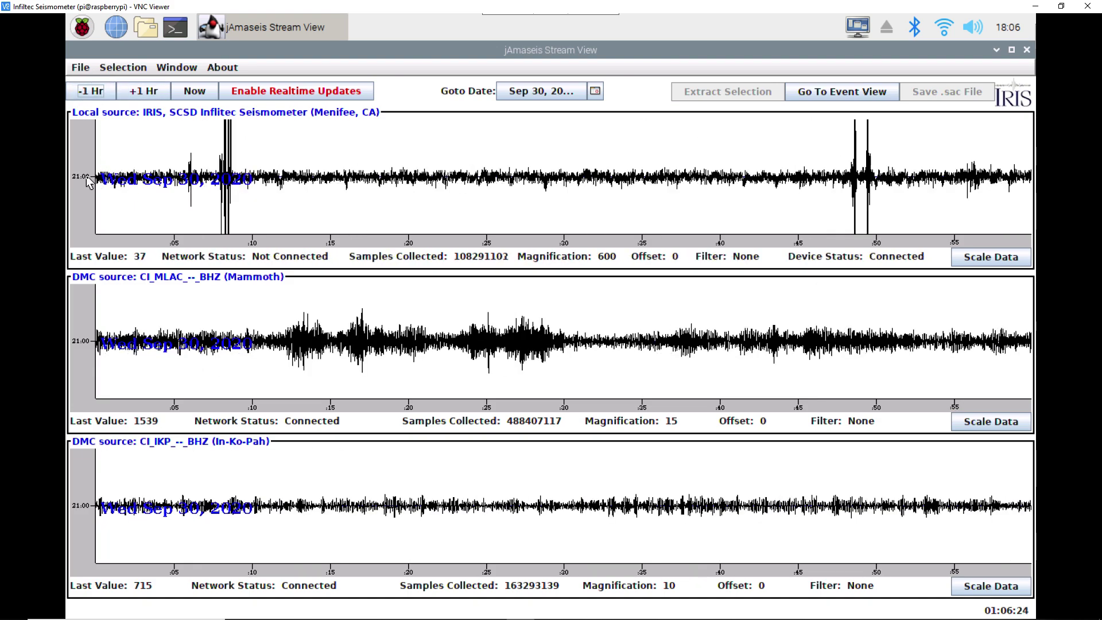
click(137, 93)
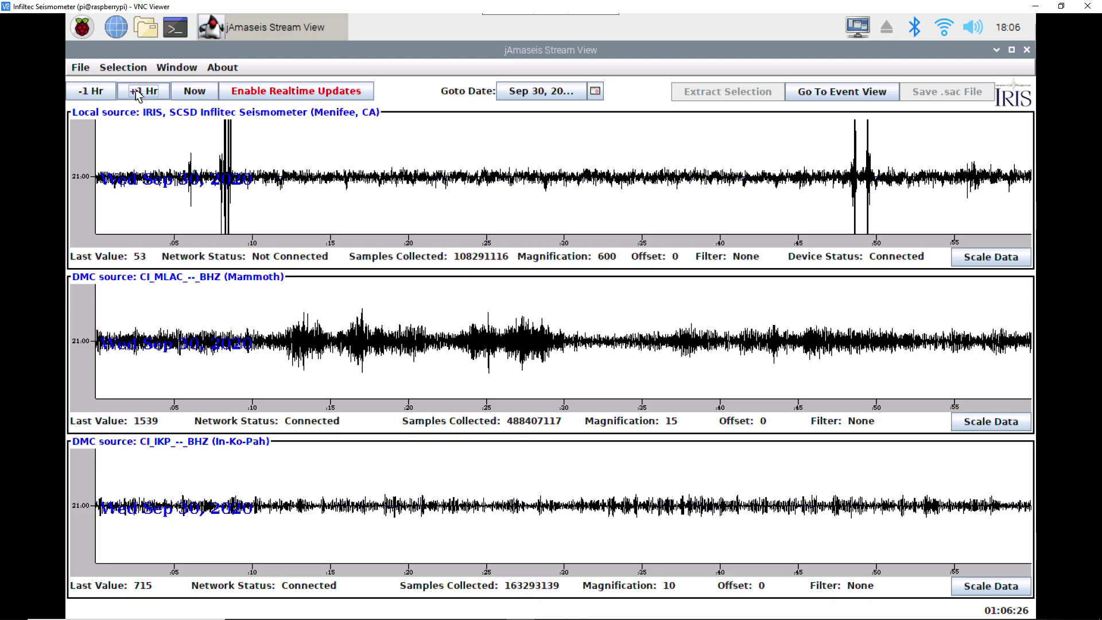
click(138, 94)
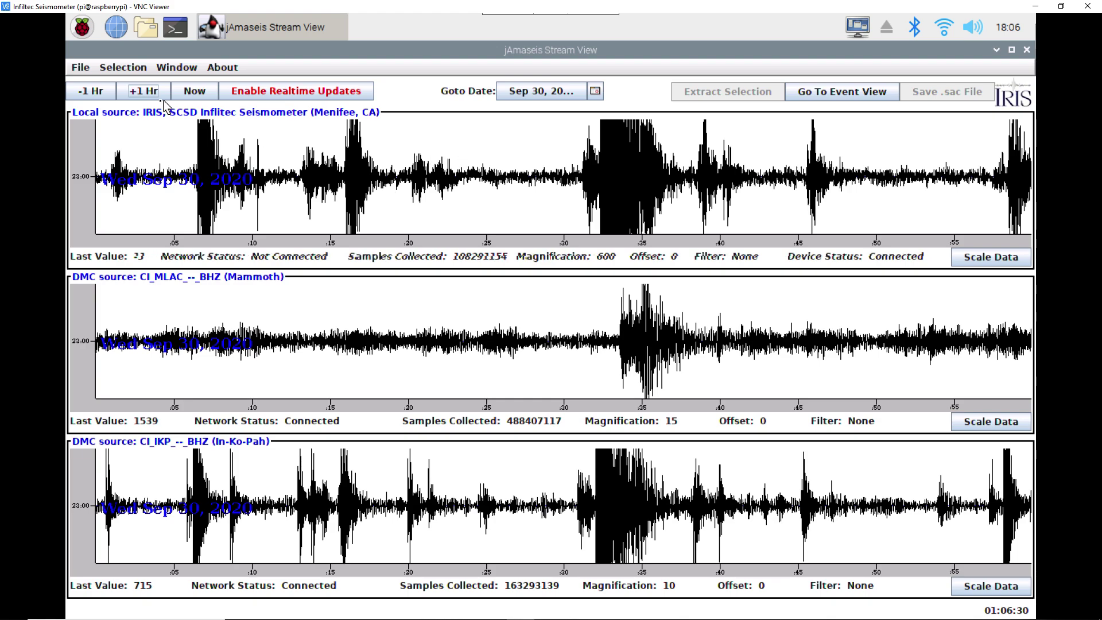
click(138, 92)
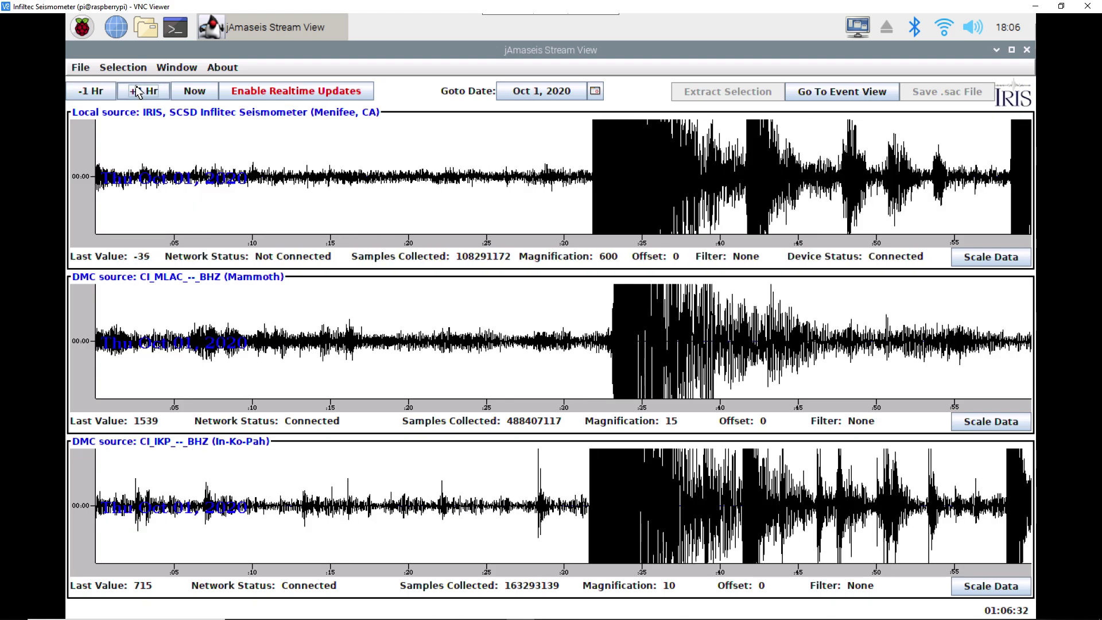
click(91, 90)
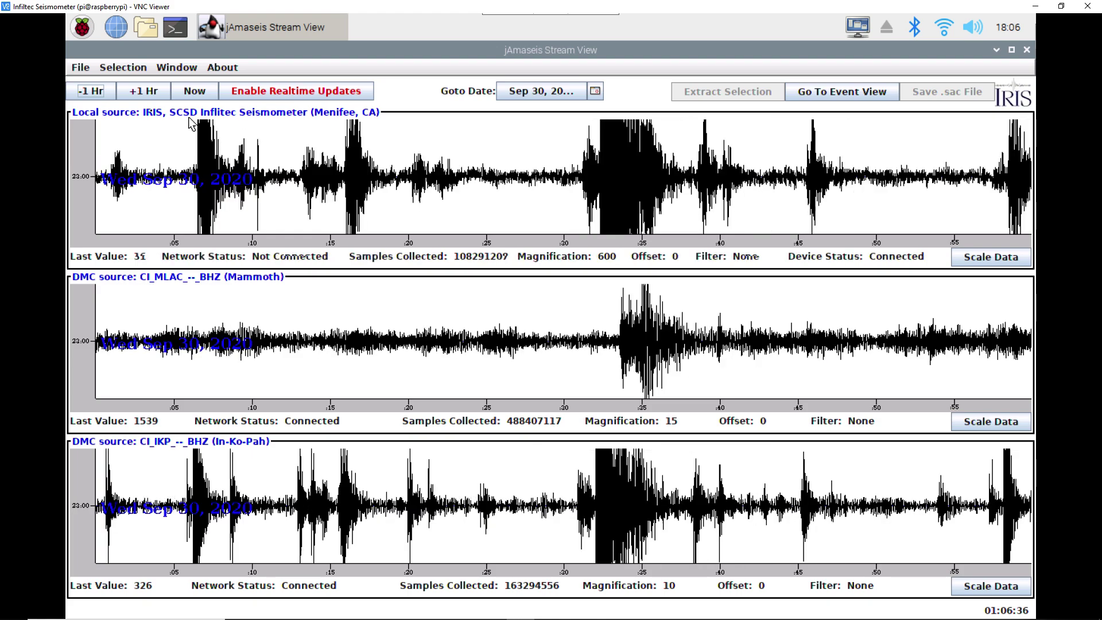
click(125, 96)
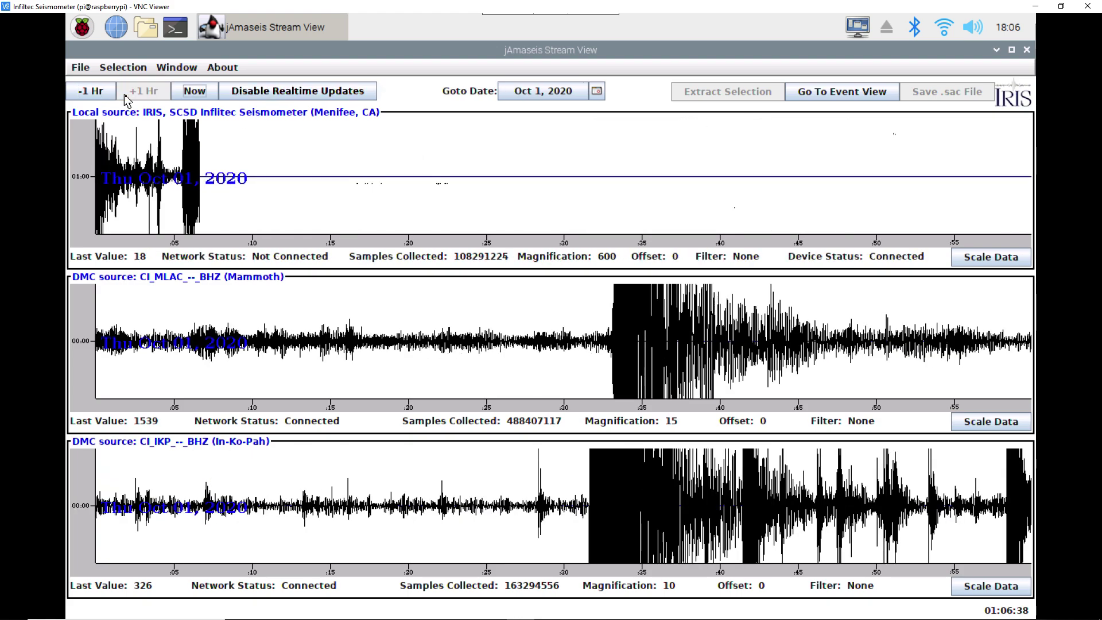
Switch to Swarm and inspect the RC052 EHZ waveform and spectrogram around 23:32 to 23:34 UTC on Sep 30, and close the inset
mouse_move(539, 618)
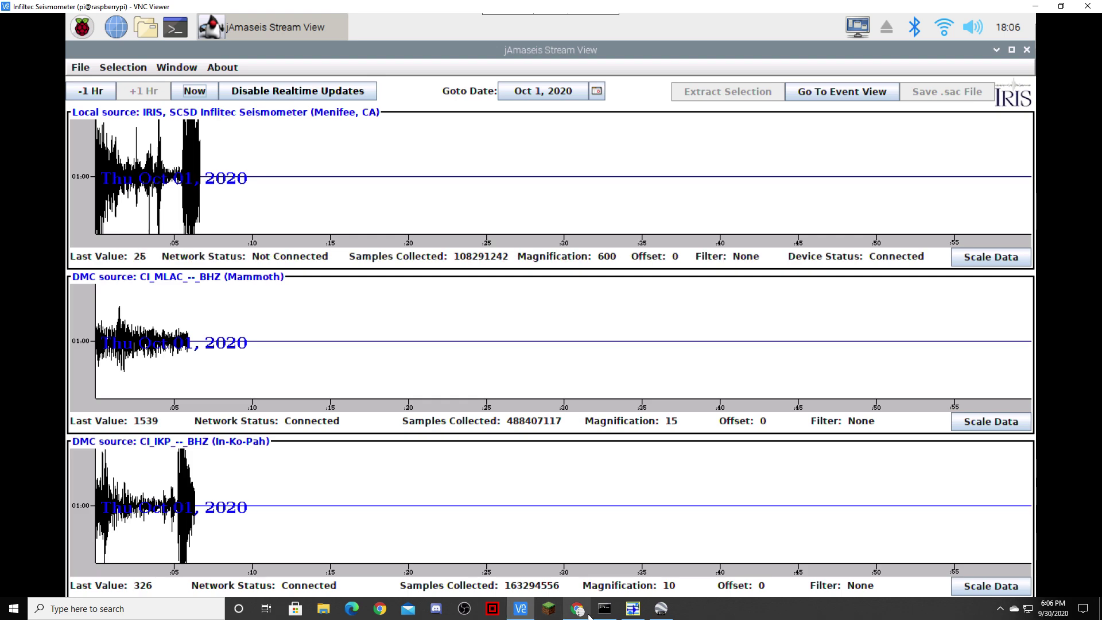
click(636, 609)
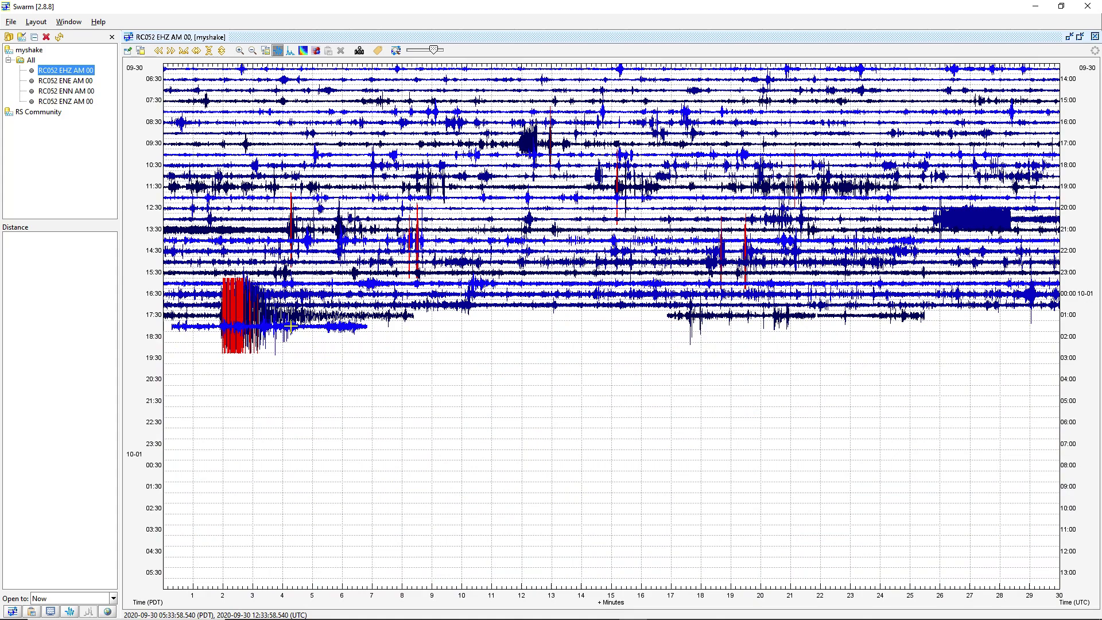
click(246, 294)
drag(247, 294, 246, 294)
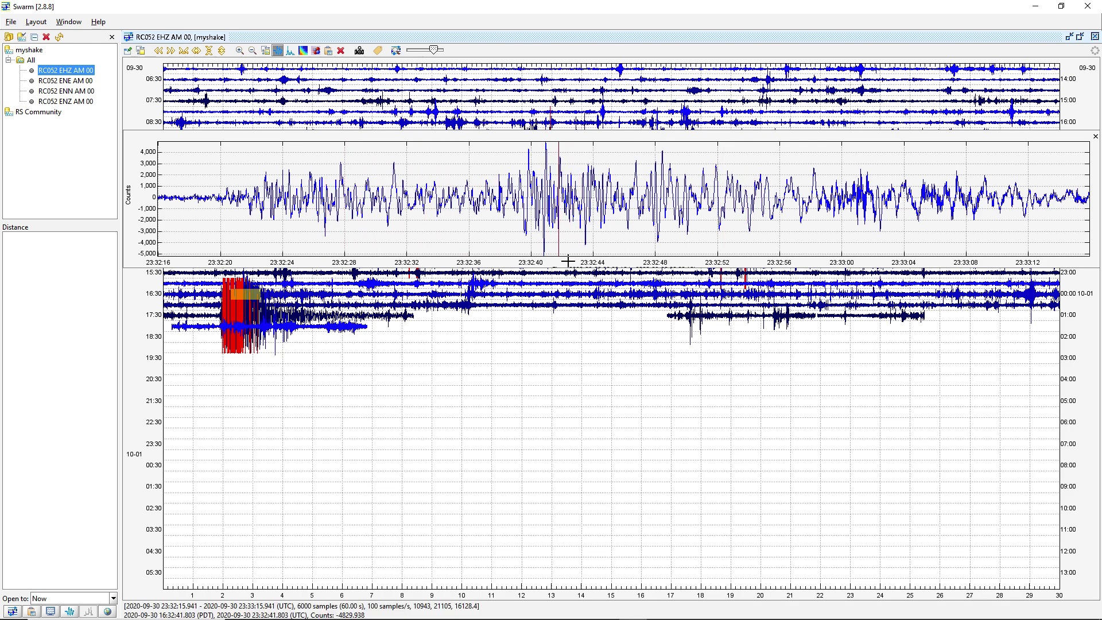
mouse_move(261, 298)
mouse_down()
mouse_move(296, 297)
mouse_move(244, 295)
mouse_up()
key(g)
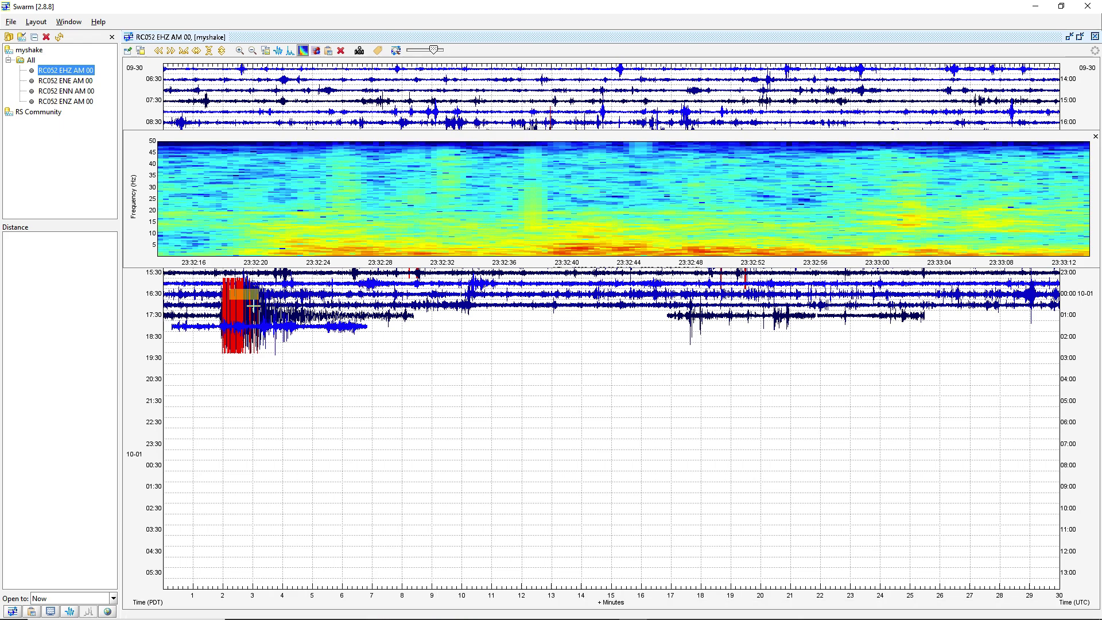
drag(253, 304, 321, 299)
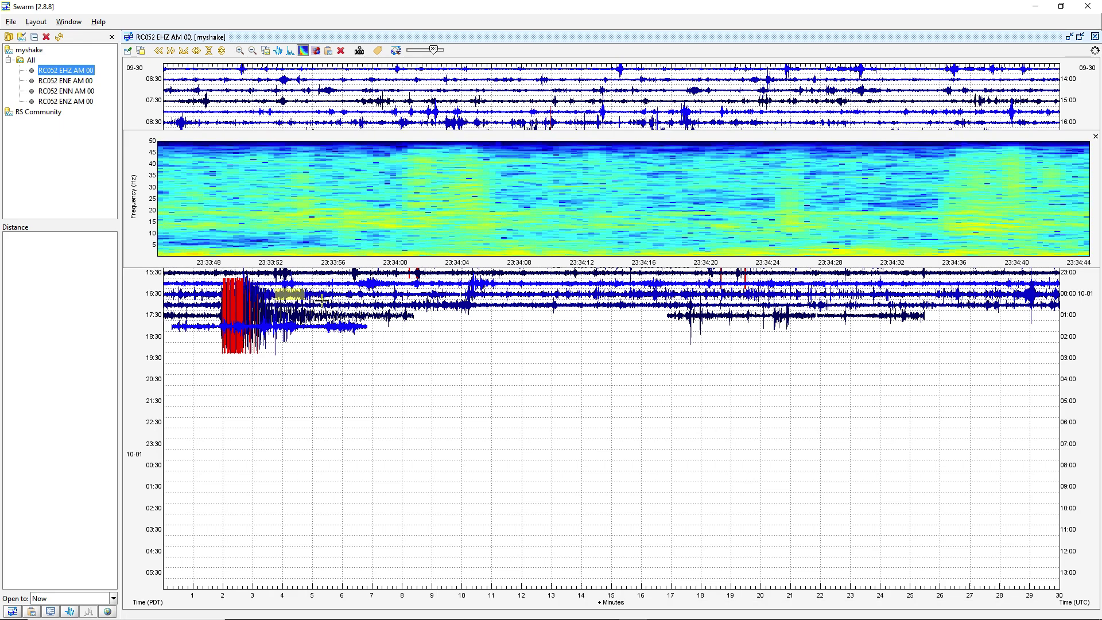
key(Escape)
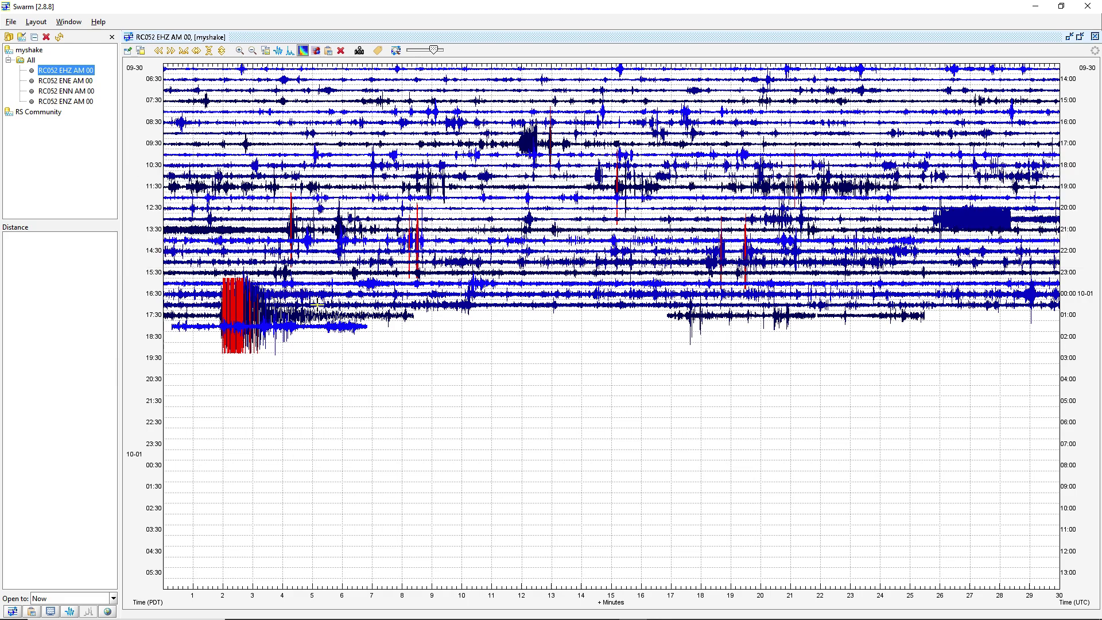
Switch to Earthquake 3D and maximize its globe window
mouse_move(624, 617)
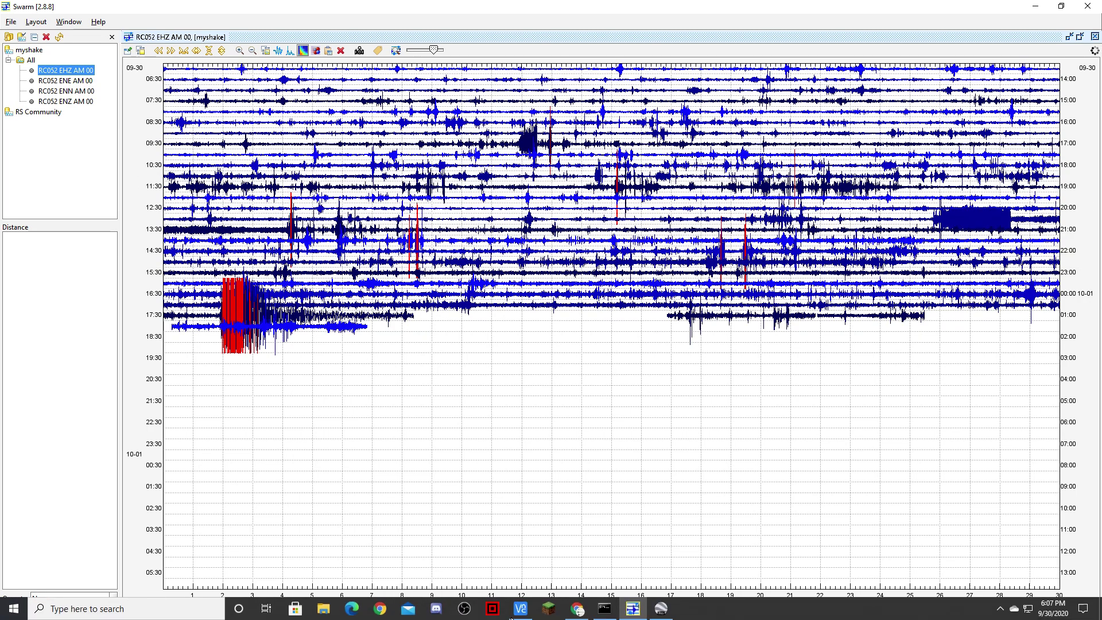
drag(501, 612, 512, 612)
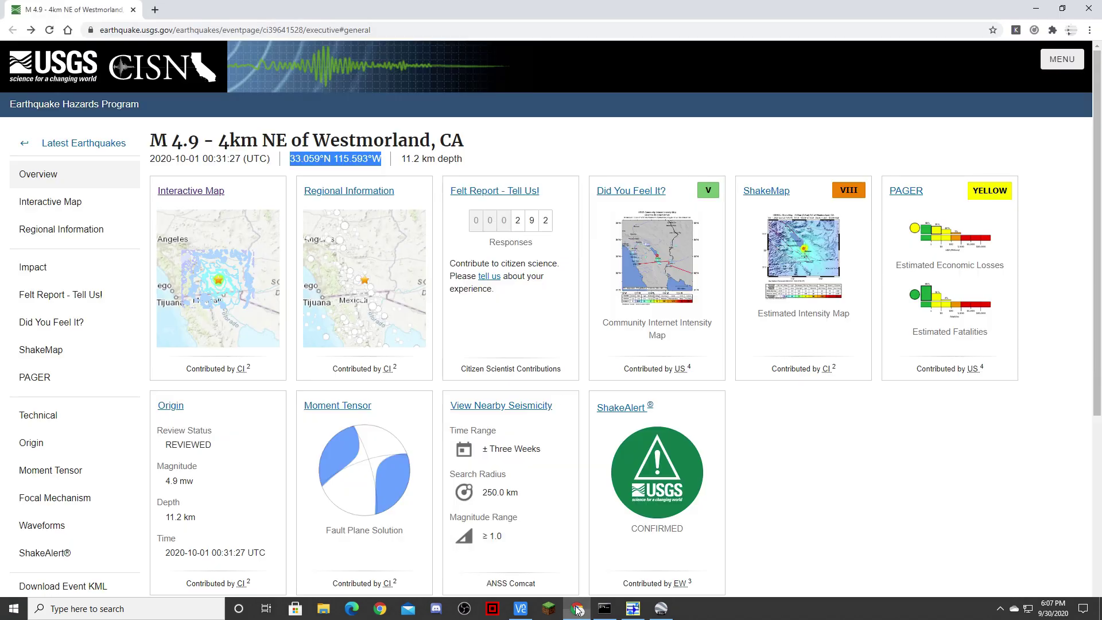
click(577, 608)
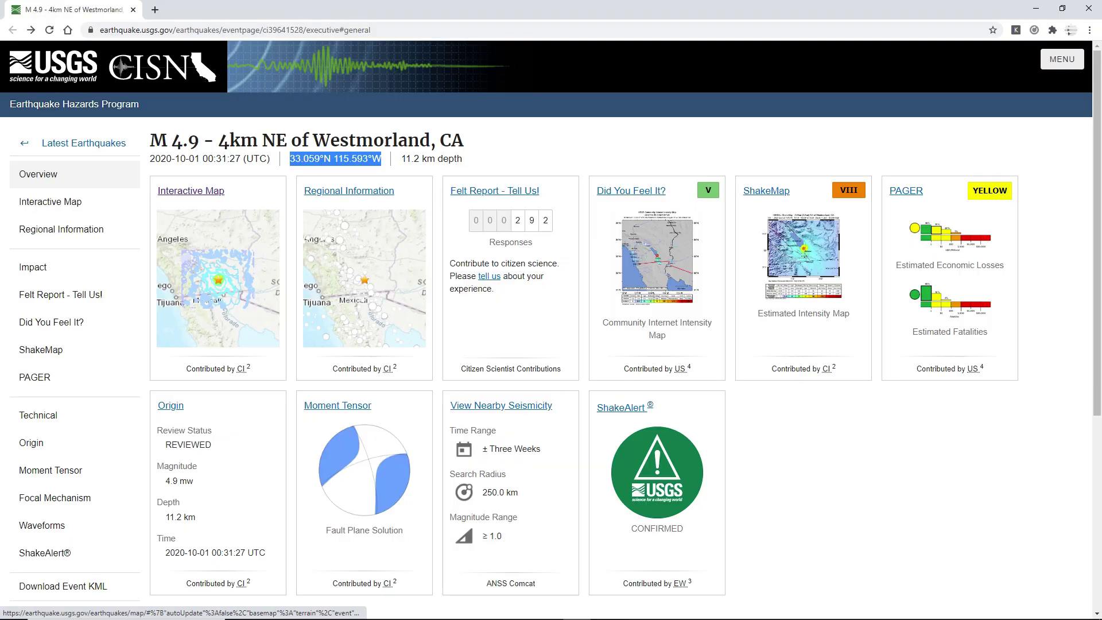
click(493, 609)
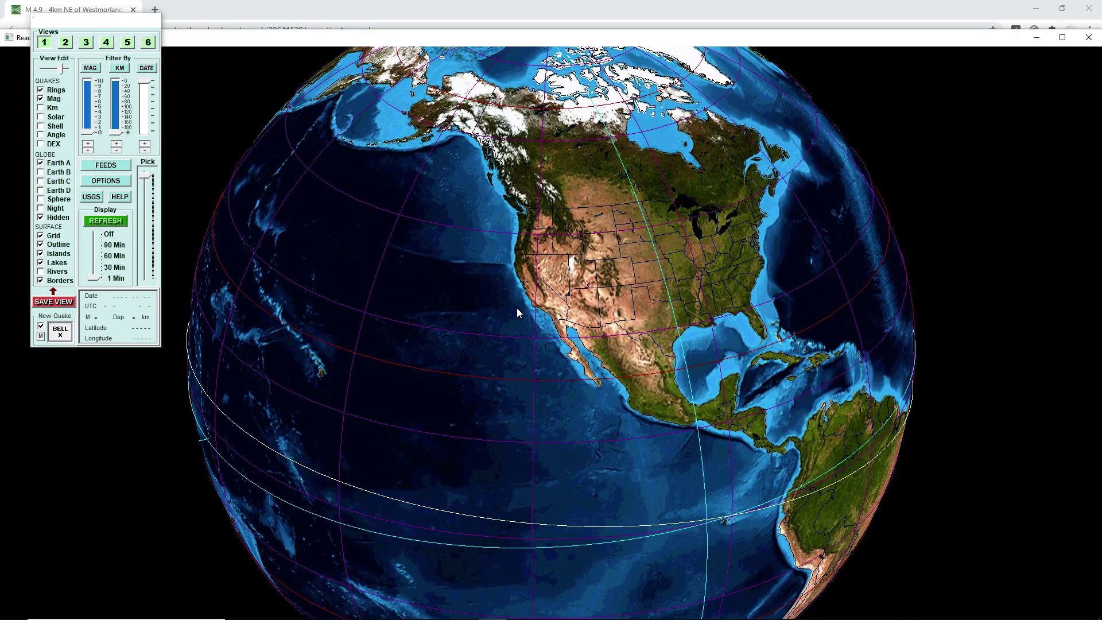
click(1062, 38)
Raise the minimum magnitude filter to about 3 and open the USGS event page of the M 4.0 Westmorland quake
scroll(585, 304, up, 2)
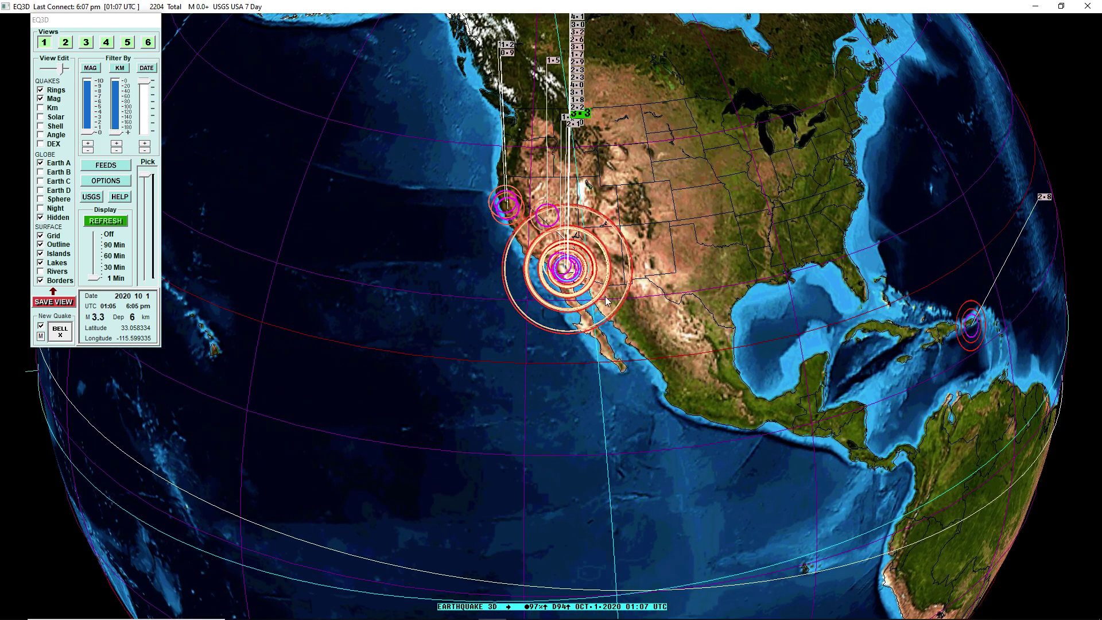
scroll(641, 370, up, 3)
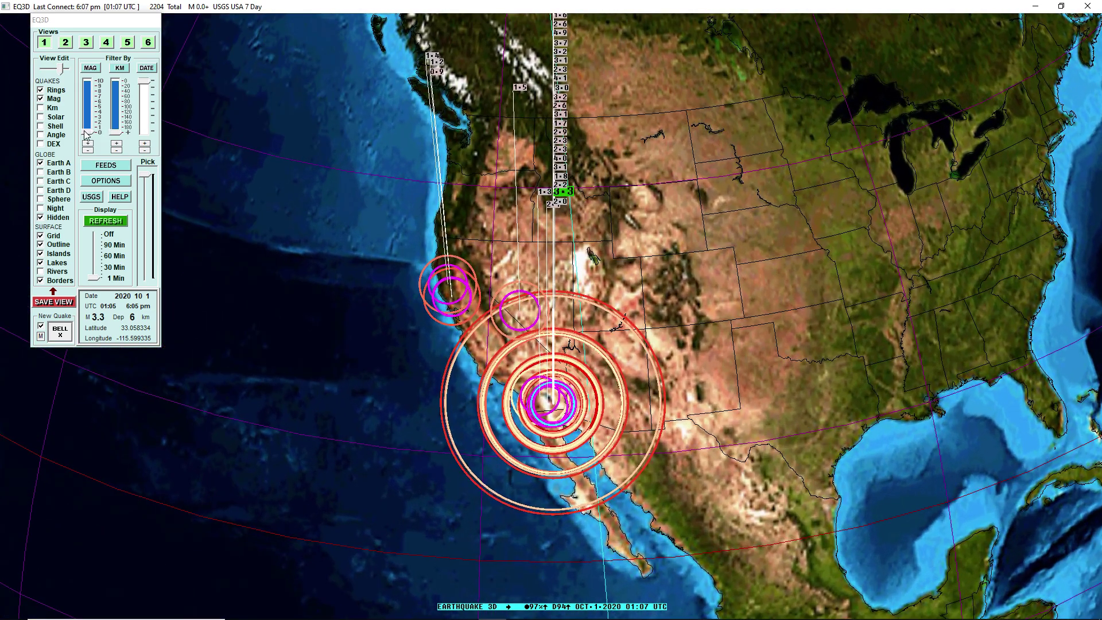
drag(88, 132, 95, 118)
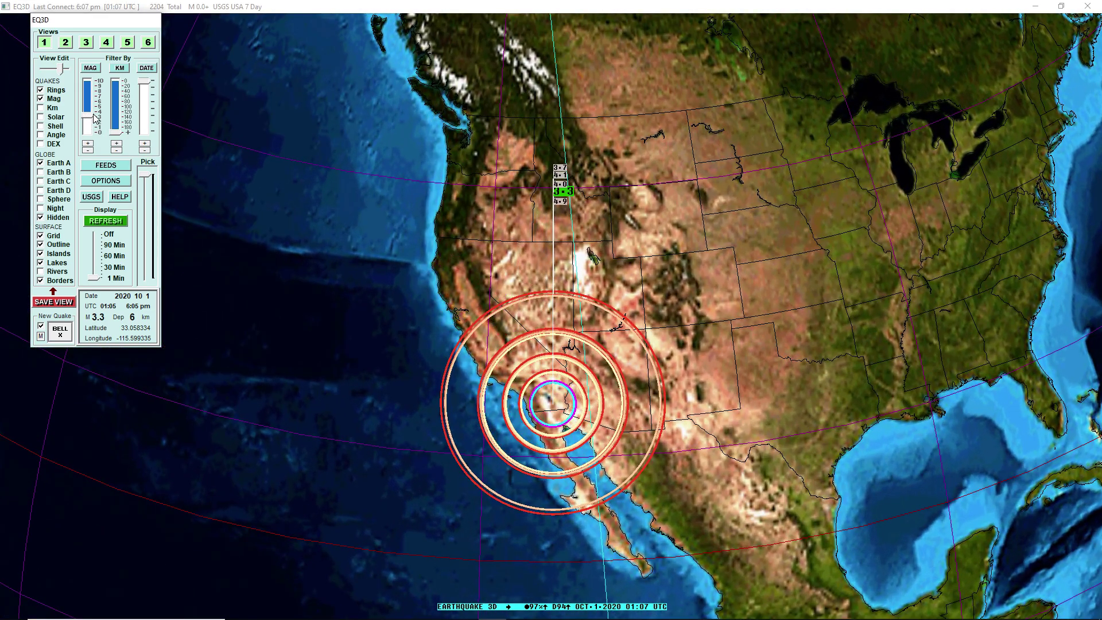
click(562, 184)
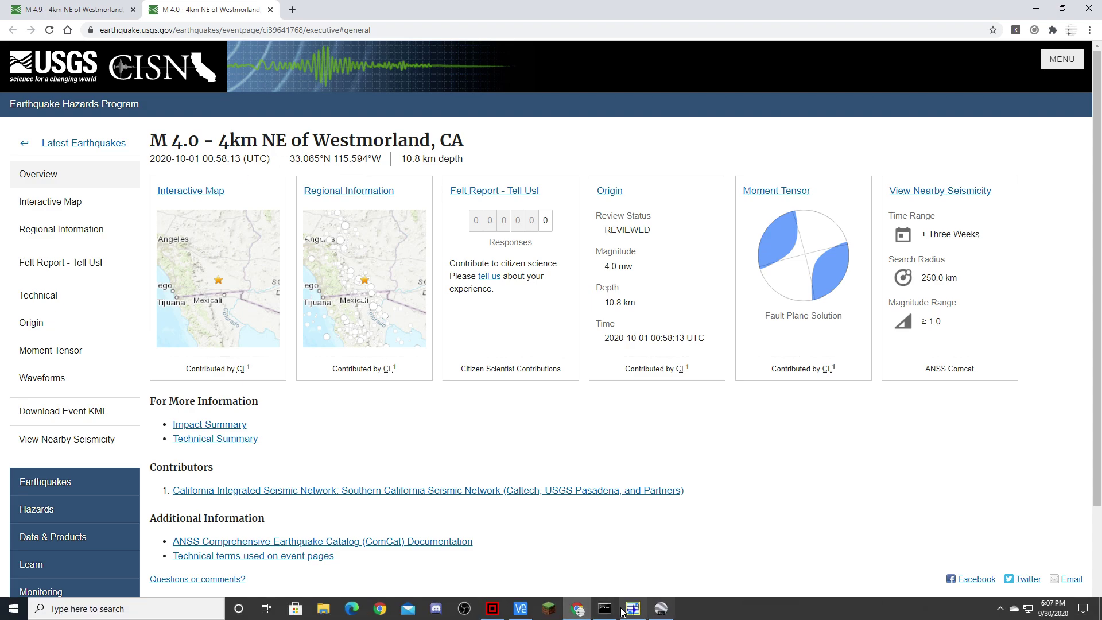
Switch to Swarm and examine the spectrogram and waveform of the M 4.0 quake around 00:58 to 00:59 UTC, and close the inset
click(632, 608)
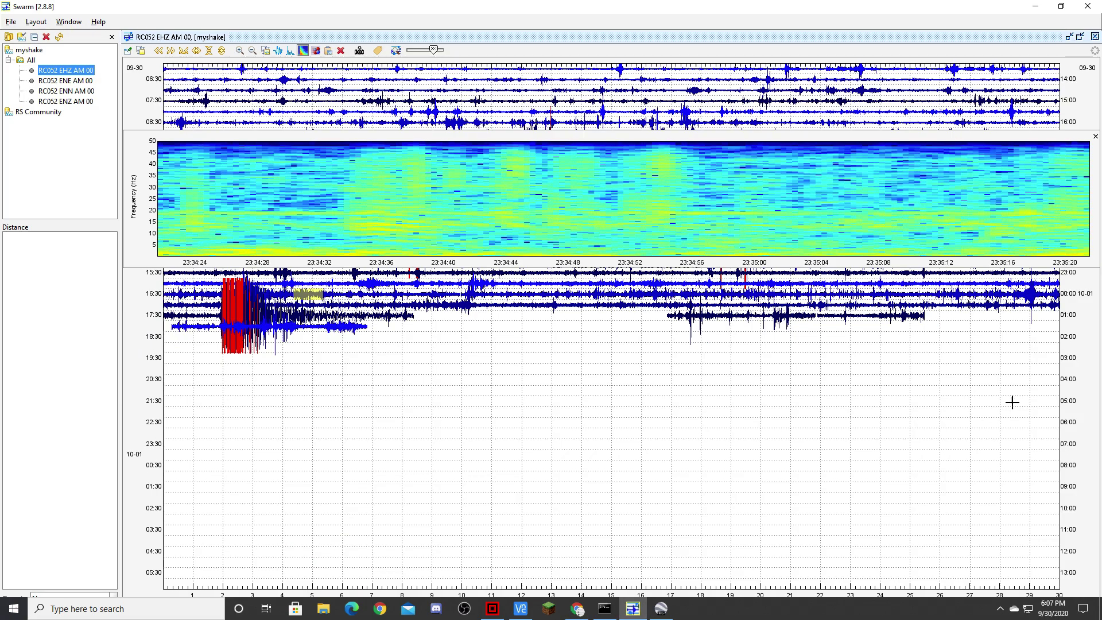
click(1051, 323)
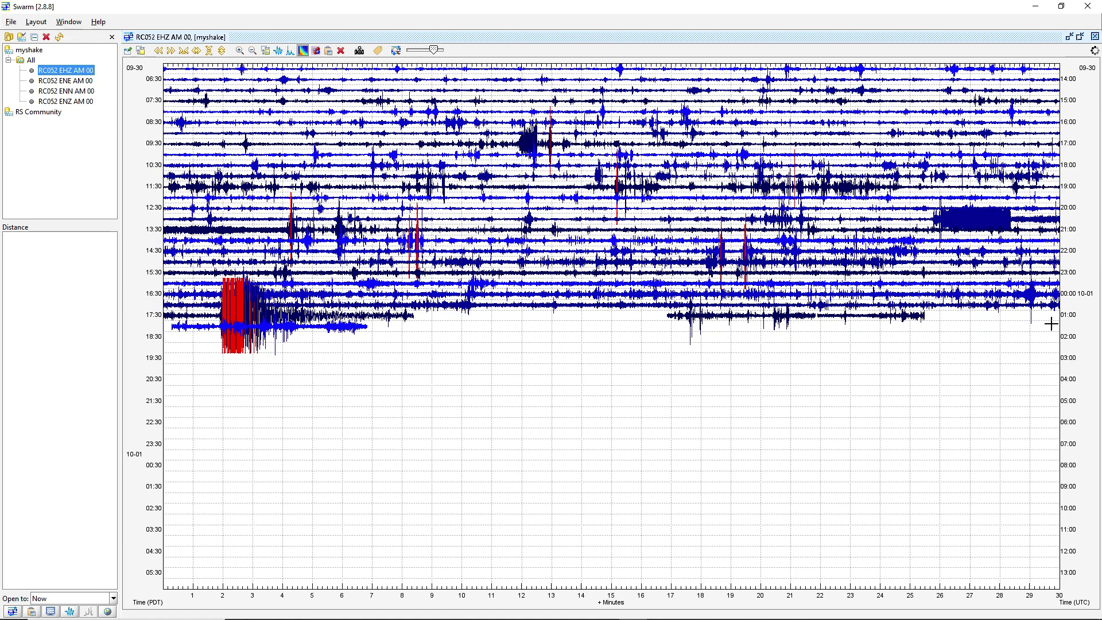
click(1051, 324)
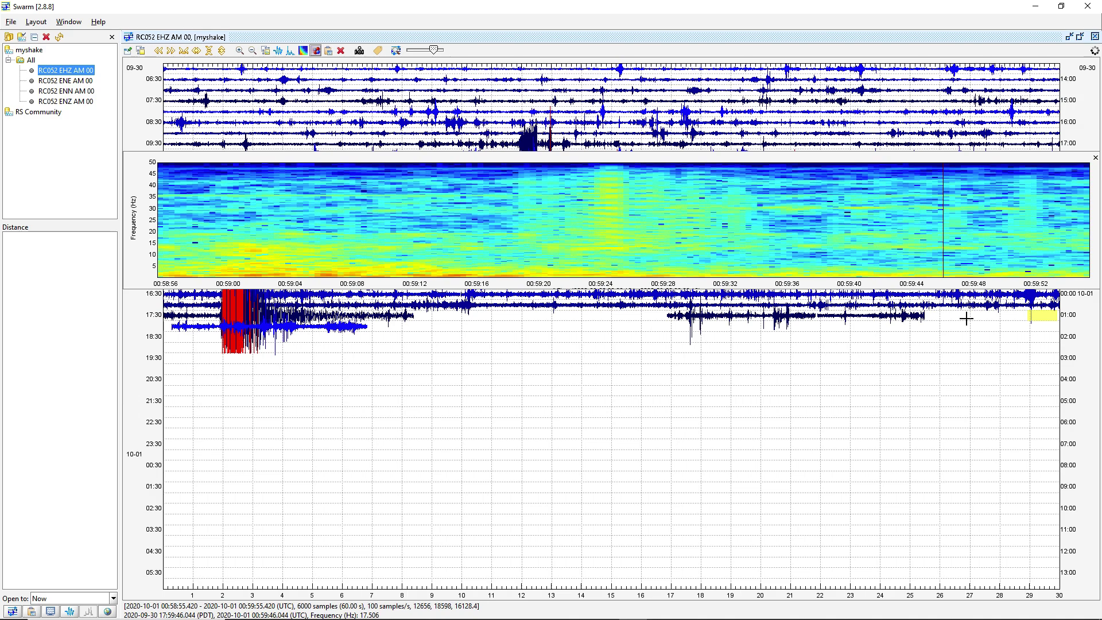
key(Escape)
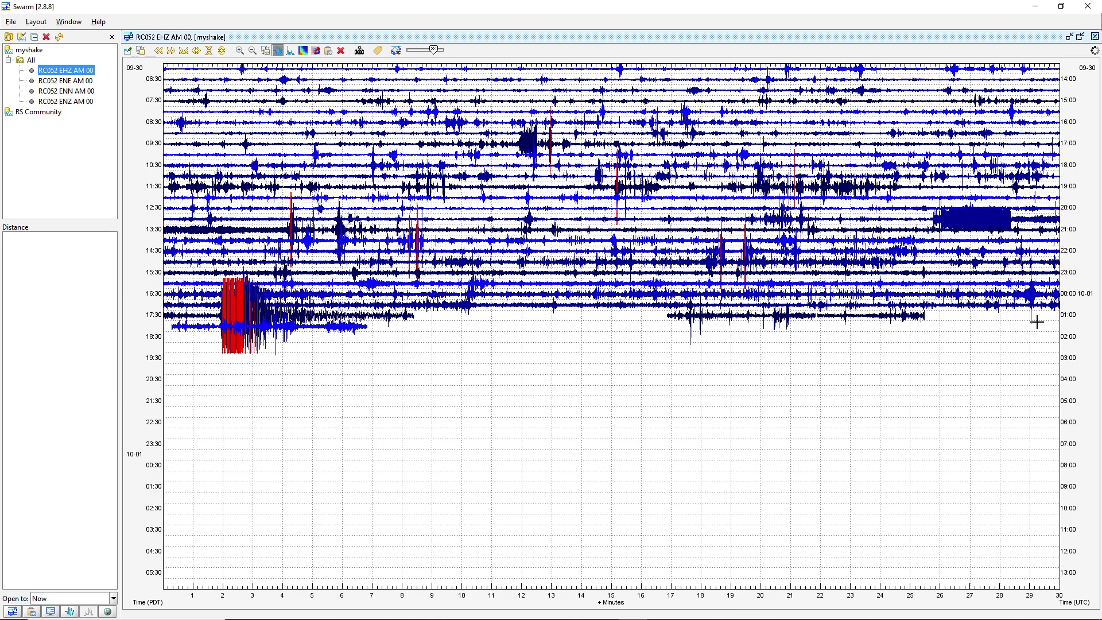
click(1037, 322)
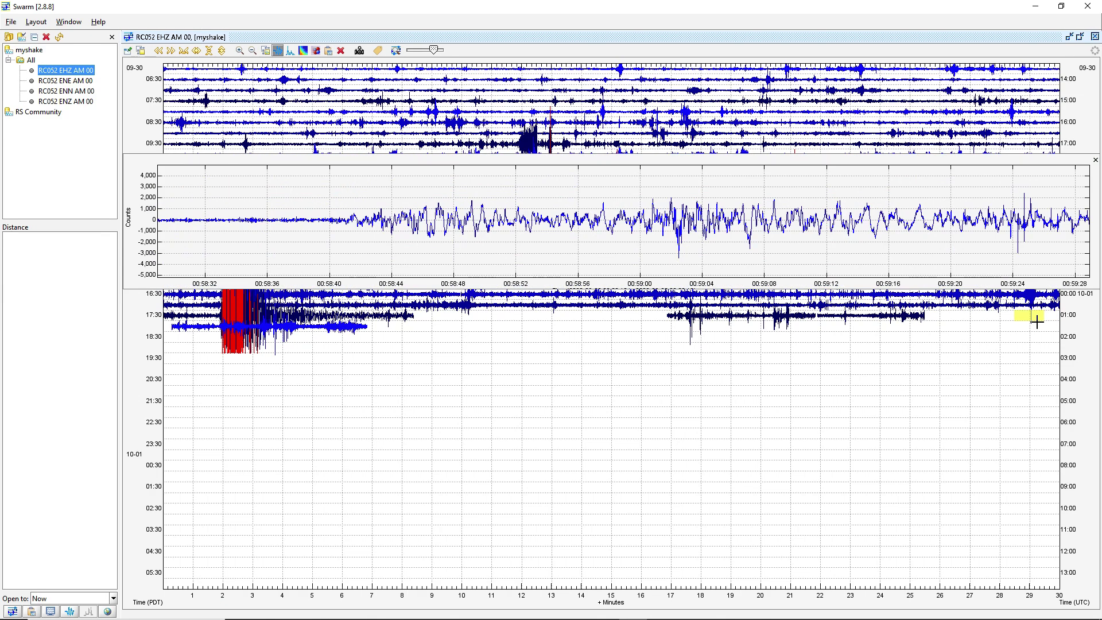
click(1056, 324)
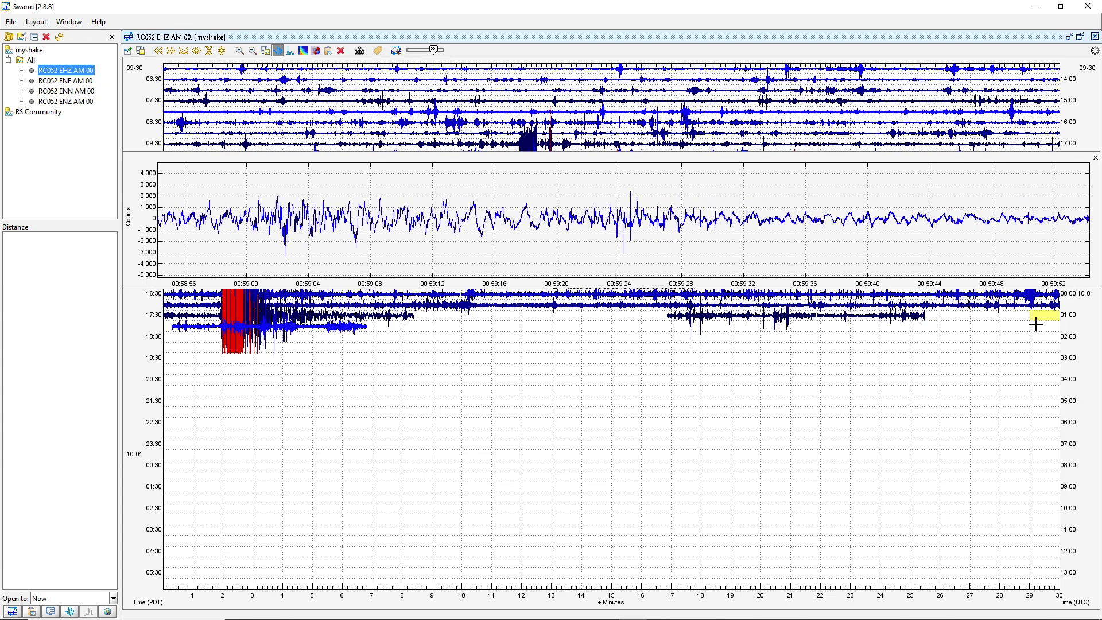
key(Escape)
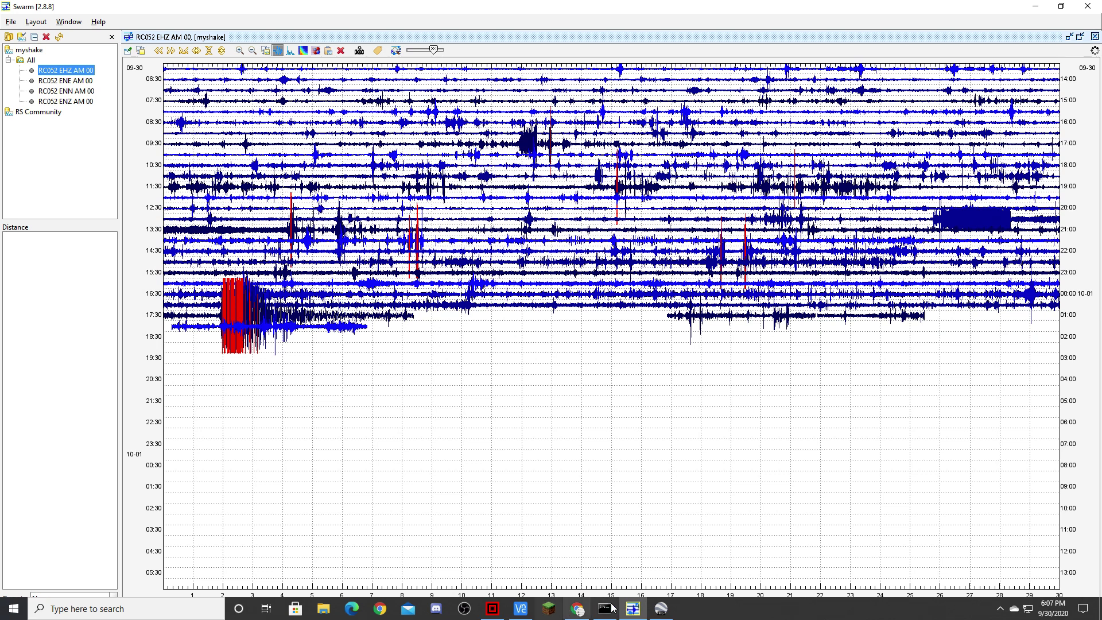
Close Earthquake 3D and inspect the Swarm waveforms around 00:58 and 01:06 UTC on Oct 1
click(492, 614)
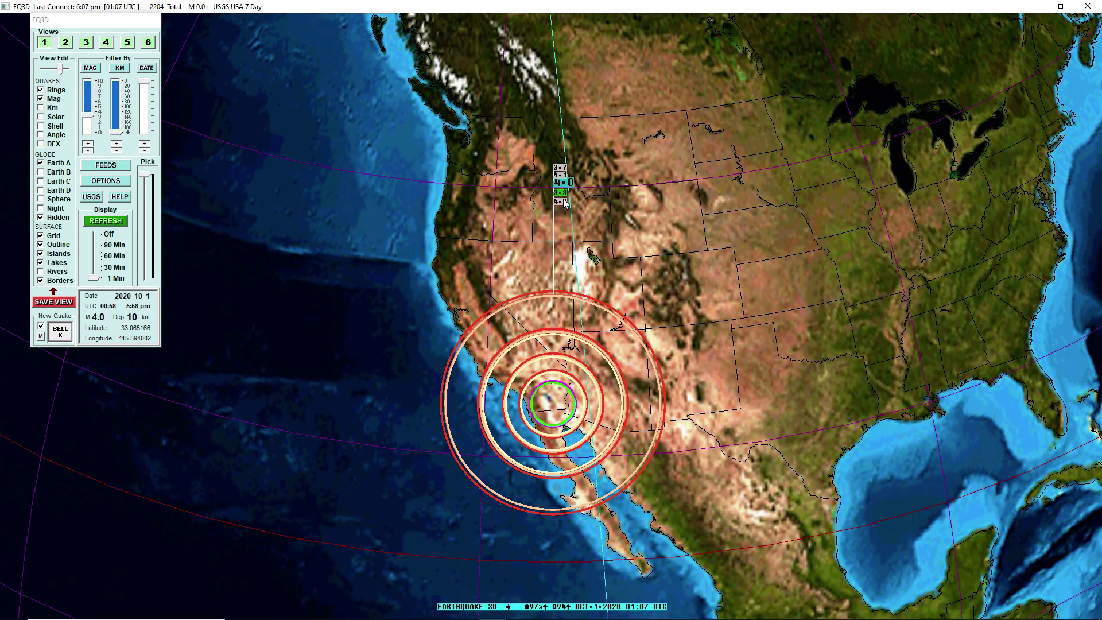
click(1094, 7)
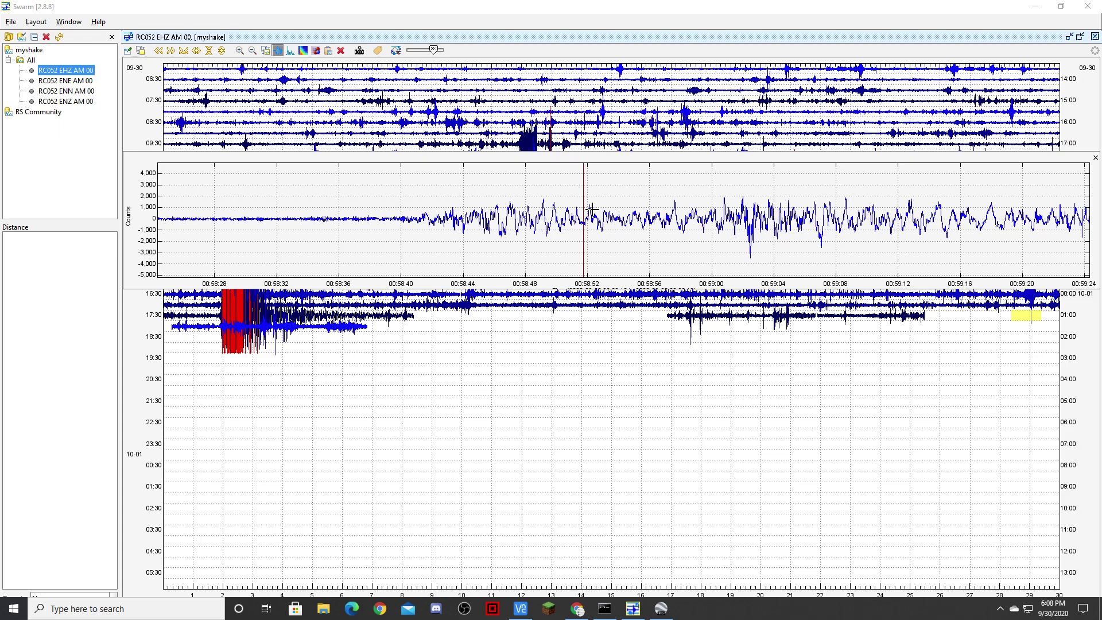
drag(1046, 323, 1038, 322)
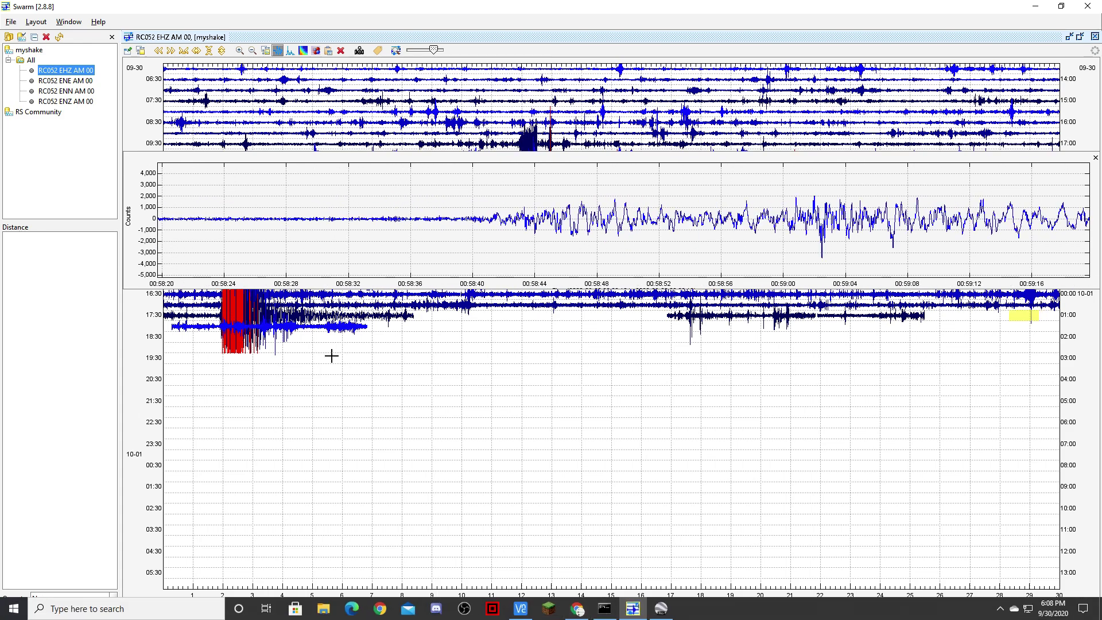
click(343, 328)
drag(346, 337, 350, 336)
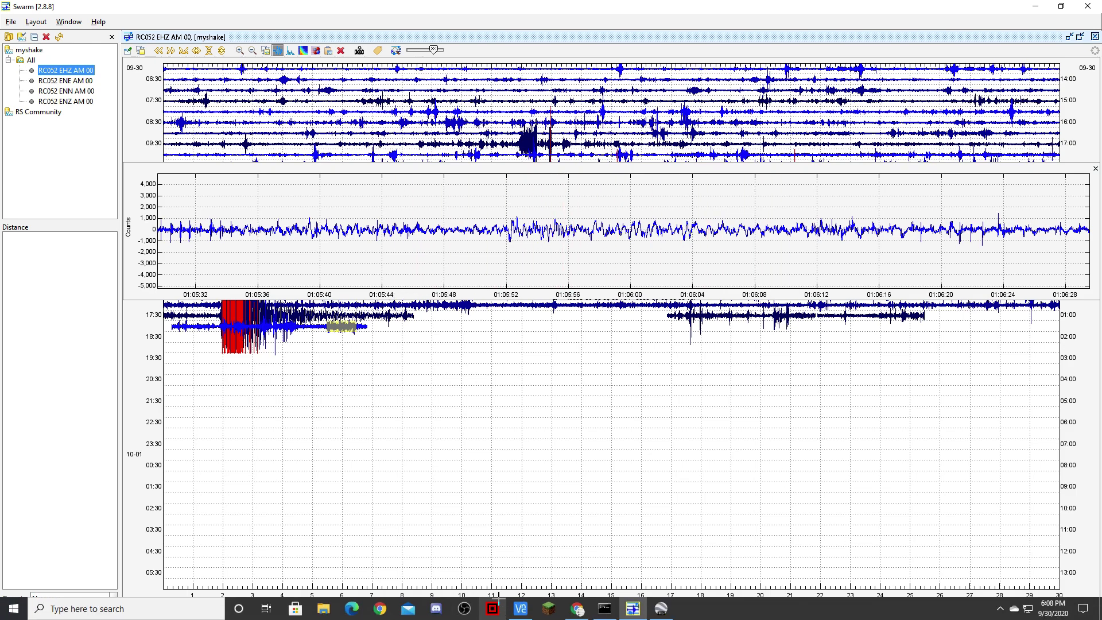
Inspect the M 4.9 quake's waveform on the 17:30 PDT trace, covering its arrival from about 00:31:48 UTC
click(246, 319)
click(232, 316)
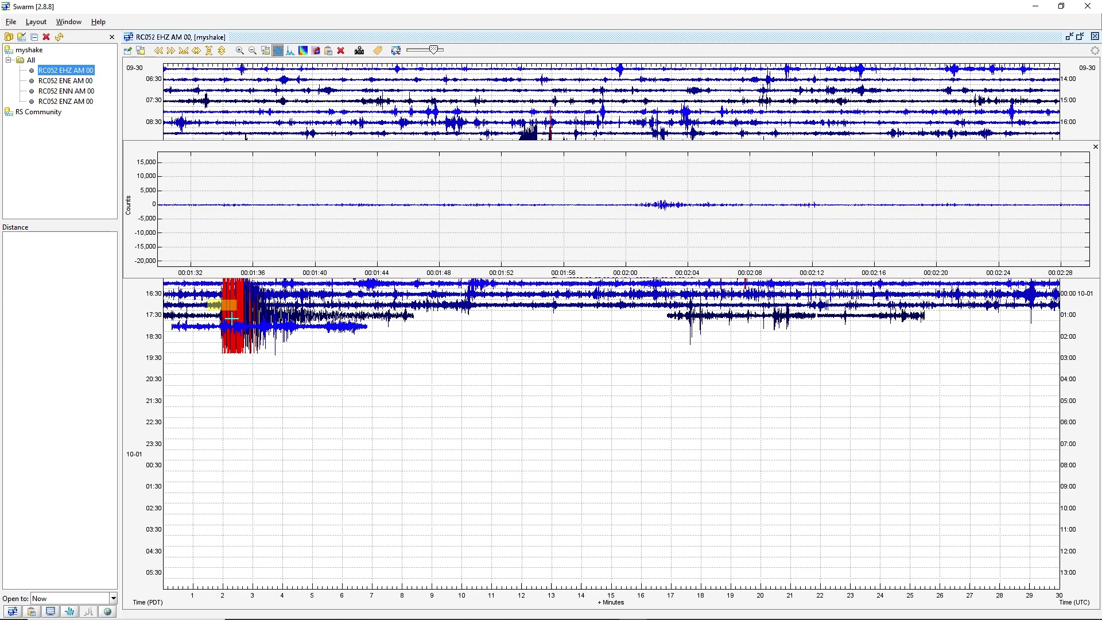
click(247, 316)
click(247, 325)
click(245, 318)
click(242, 317)
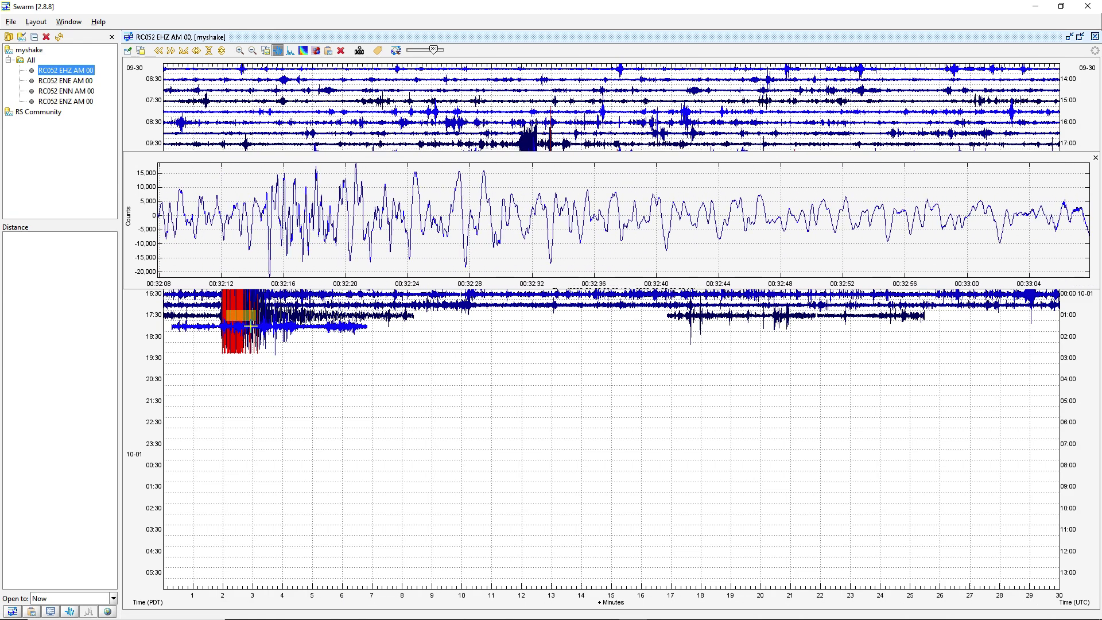
drag(232, 327, 231, 317)
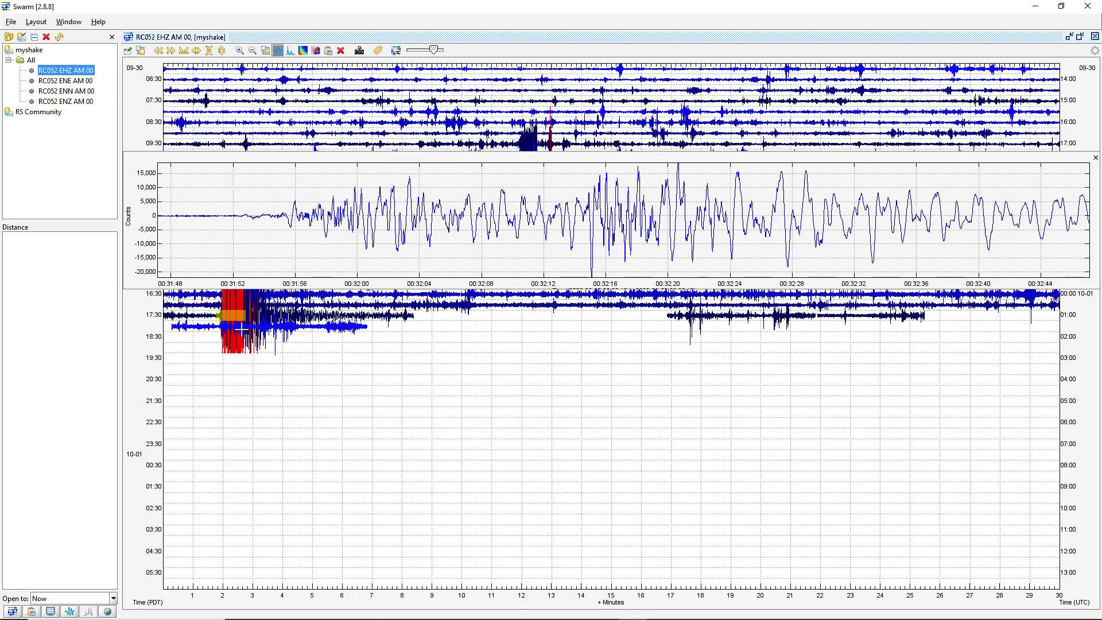
Examine the M 4.9 quake's waveform through about 00:33 UTC and its spectrogram from about 00:31:36 to 00:32:52 UTC
drag(241, 327, 252, 328)
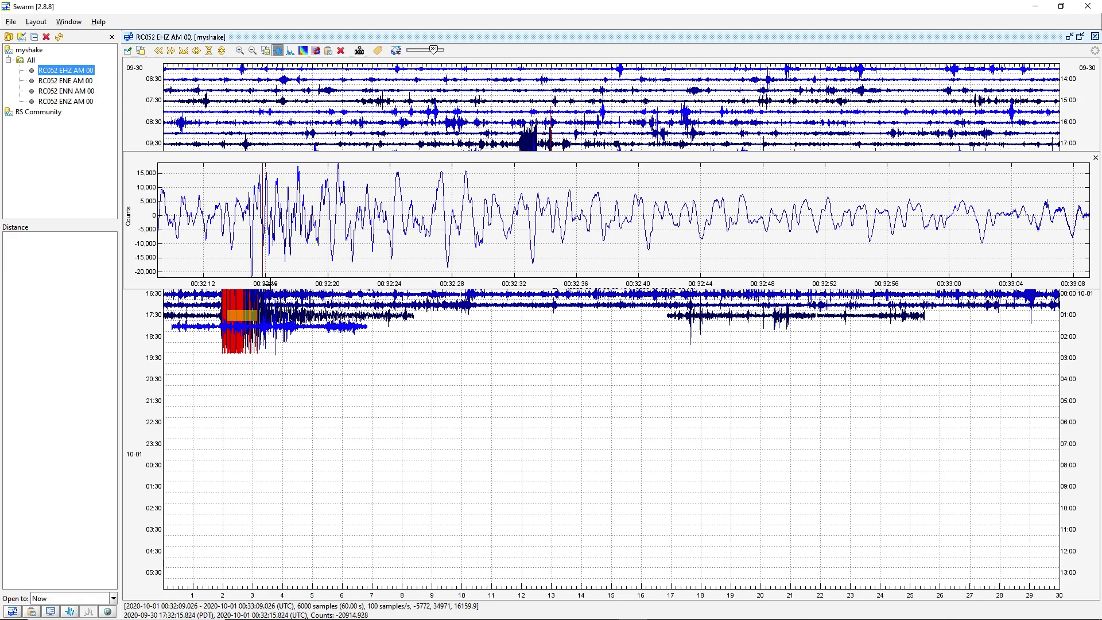
drag(274, 316, 246, 327)
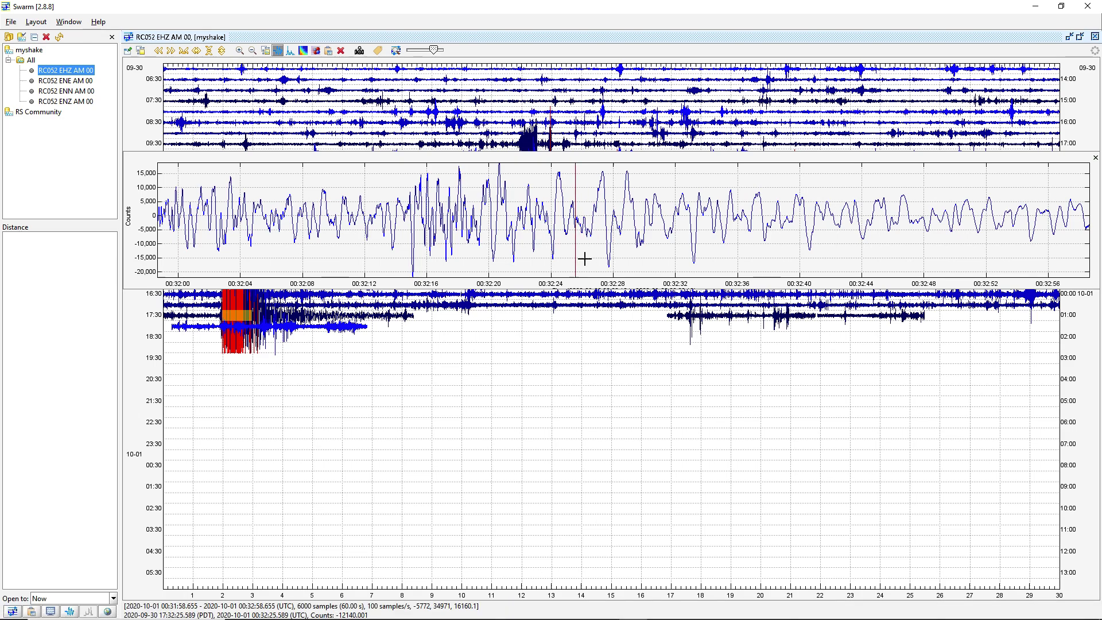
key(g)
click(235, 324)
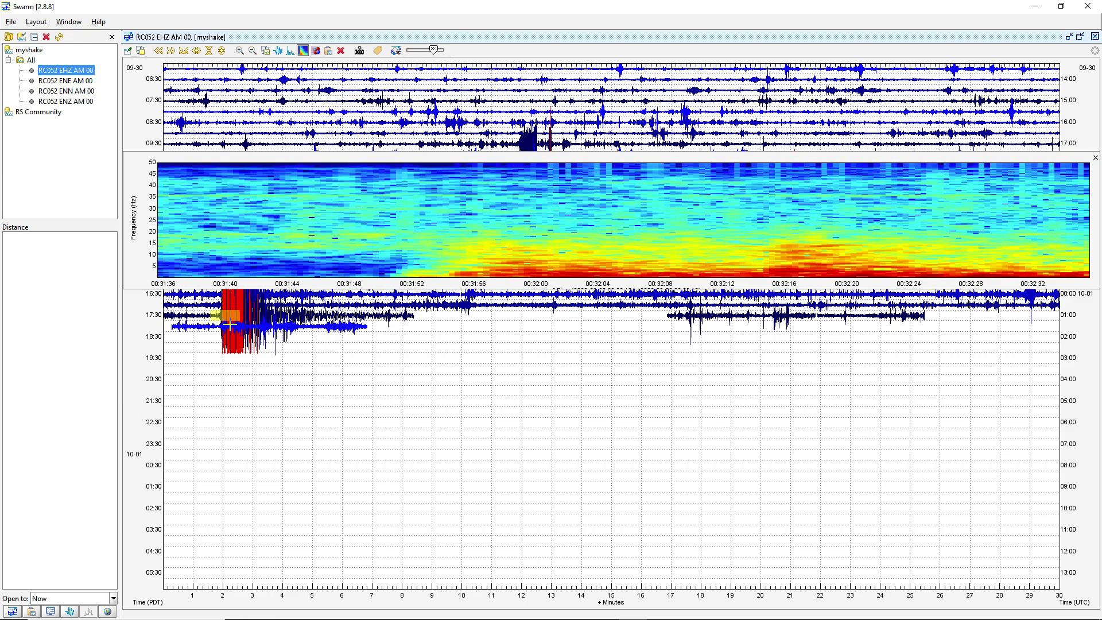
click(240, 324)
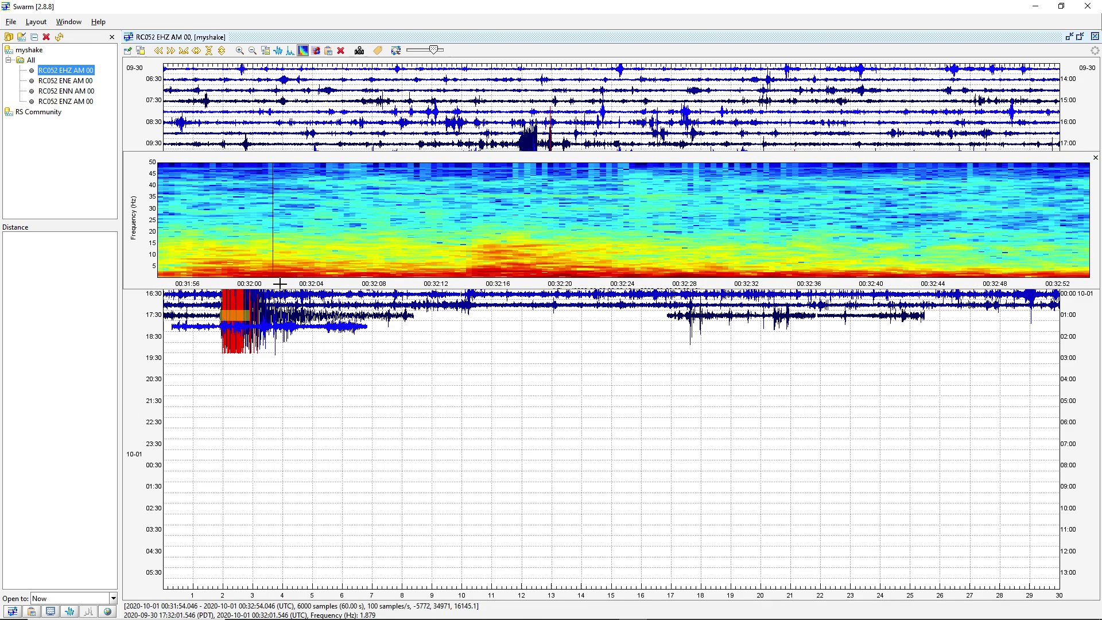
click(332, 277)
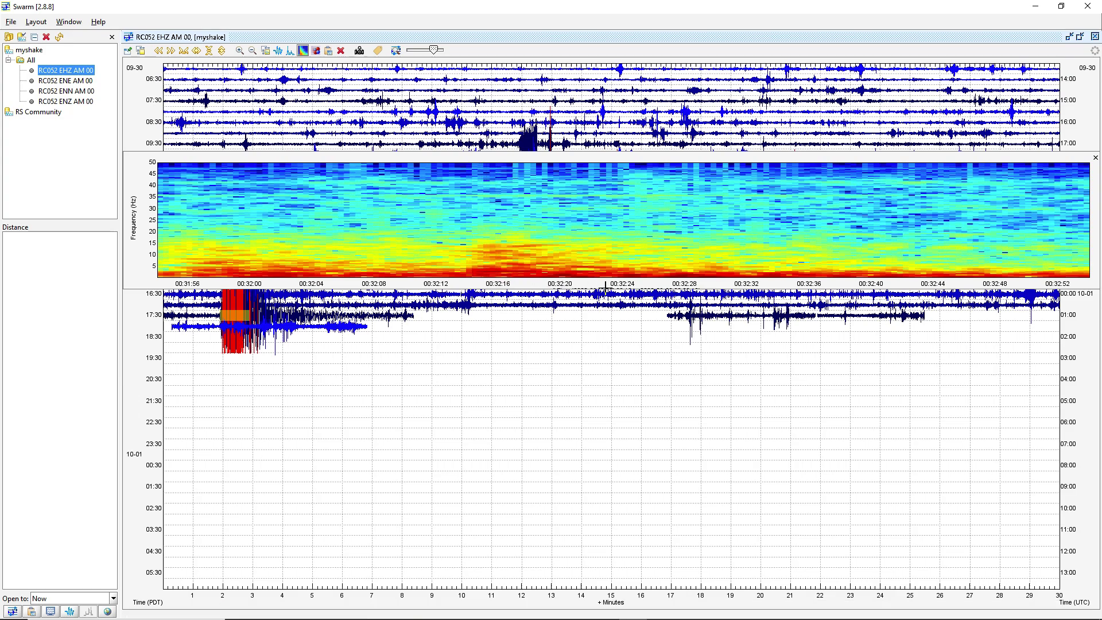
Inspect the spectrogram of the 17:30 PDT trace around 00:33 and 00:38 UTC, and close the inset
click(272, 324)
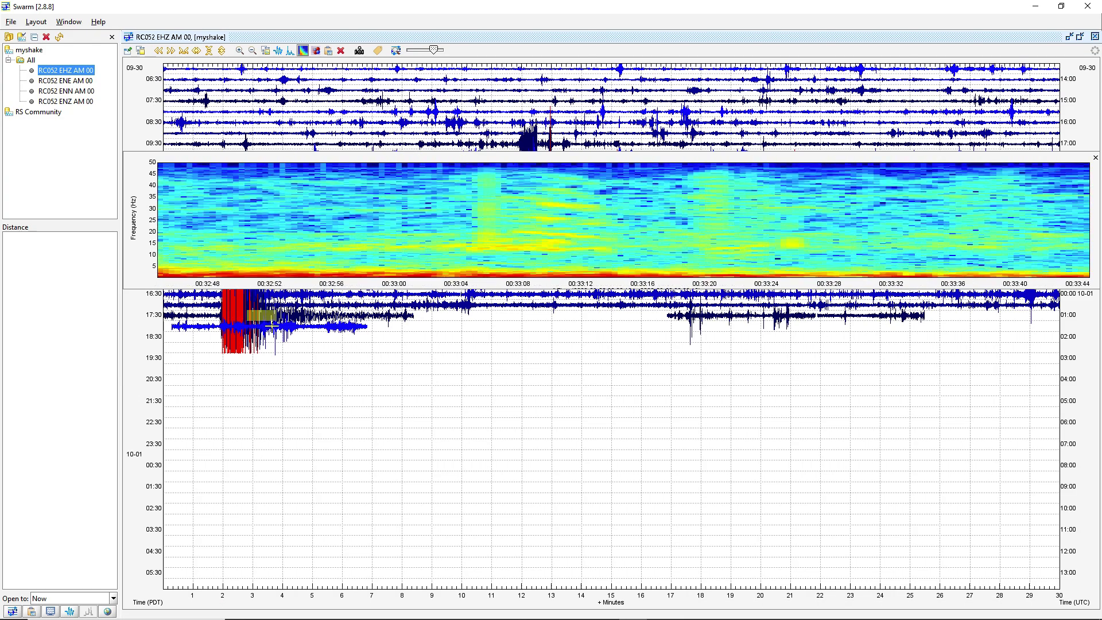
drag(272, 325, 389, 322)
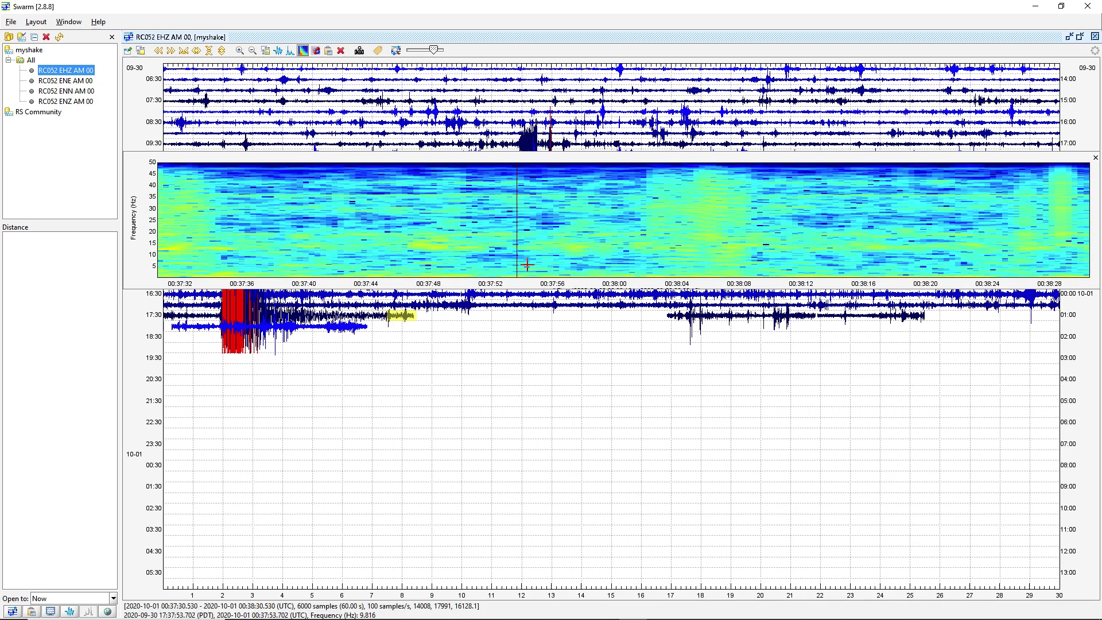
click(1095, 157)
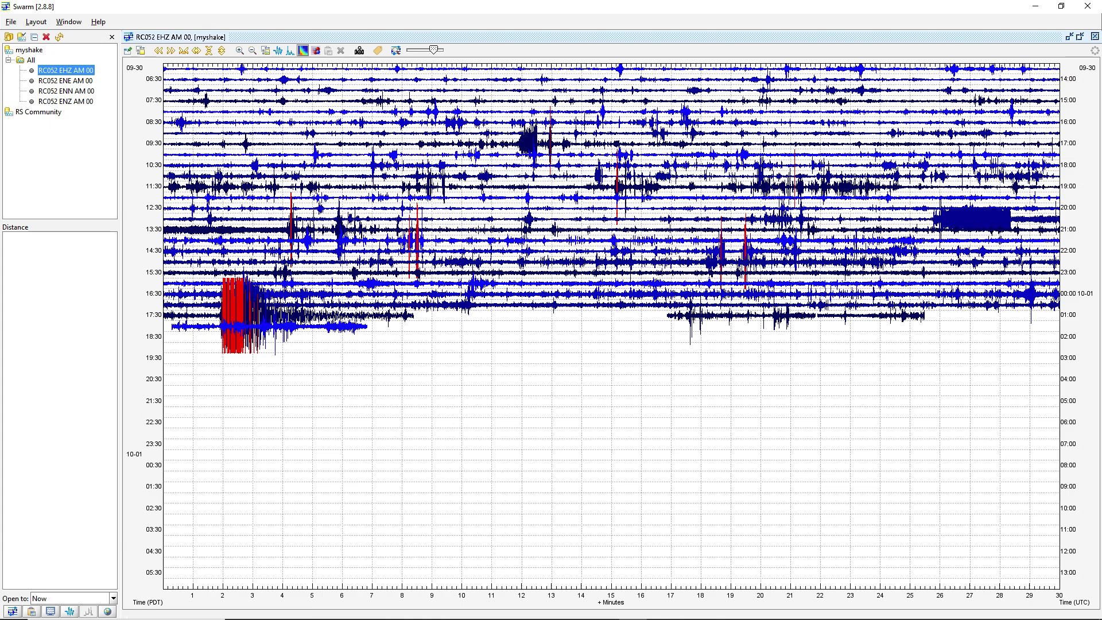
mouse_move(667, 613)
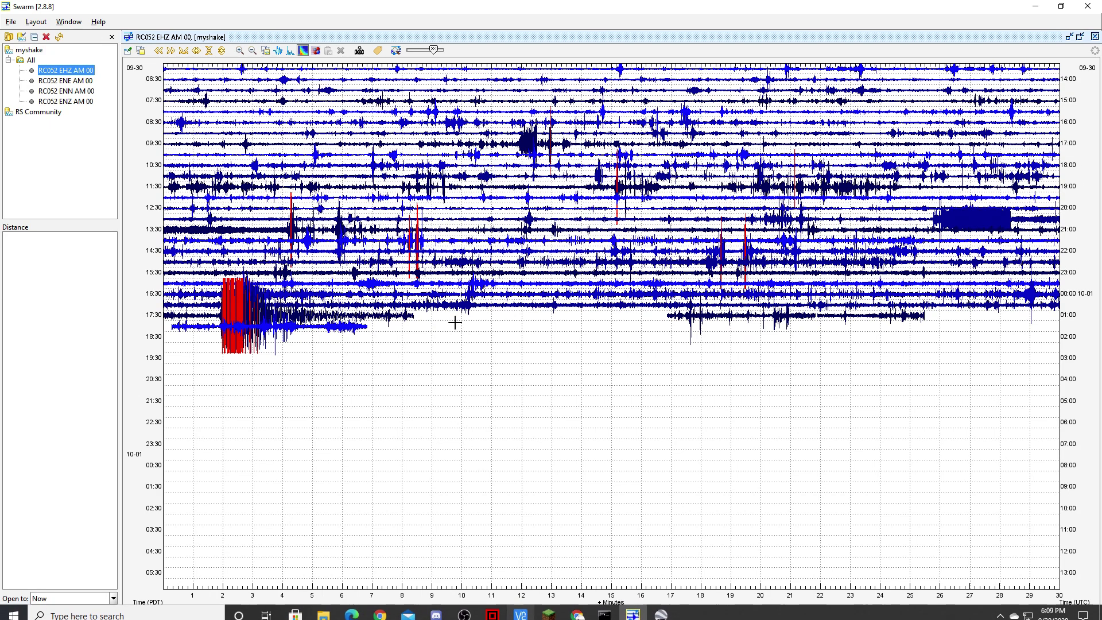